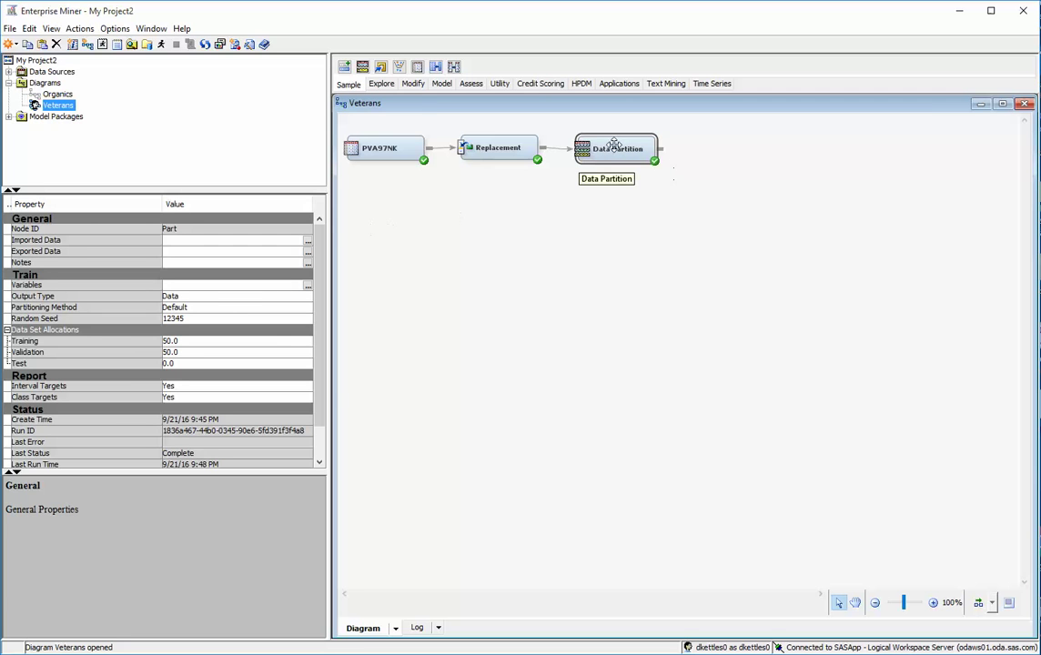
- Show the Model tab's node tools above the Veterans diagram
mouse_move(55, 348)
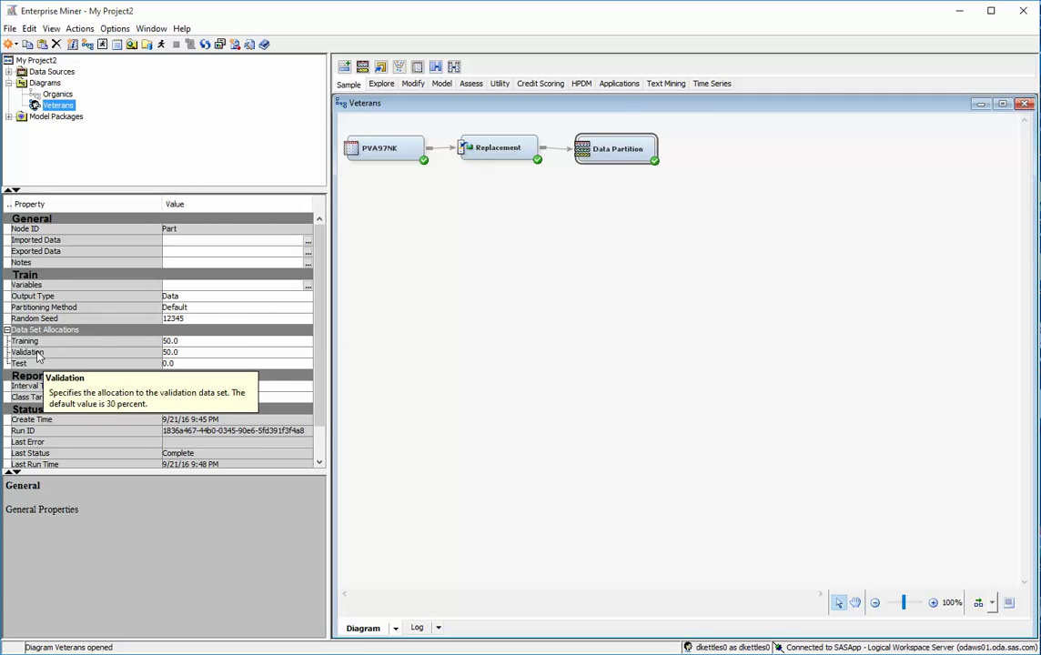
left_click(439, 87)
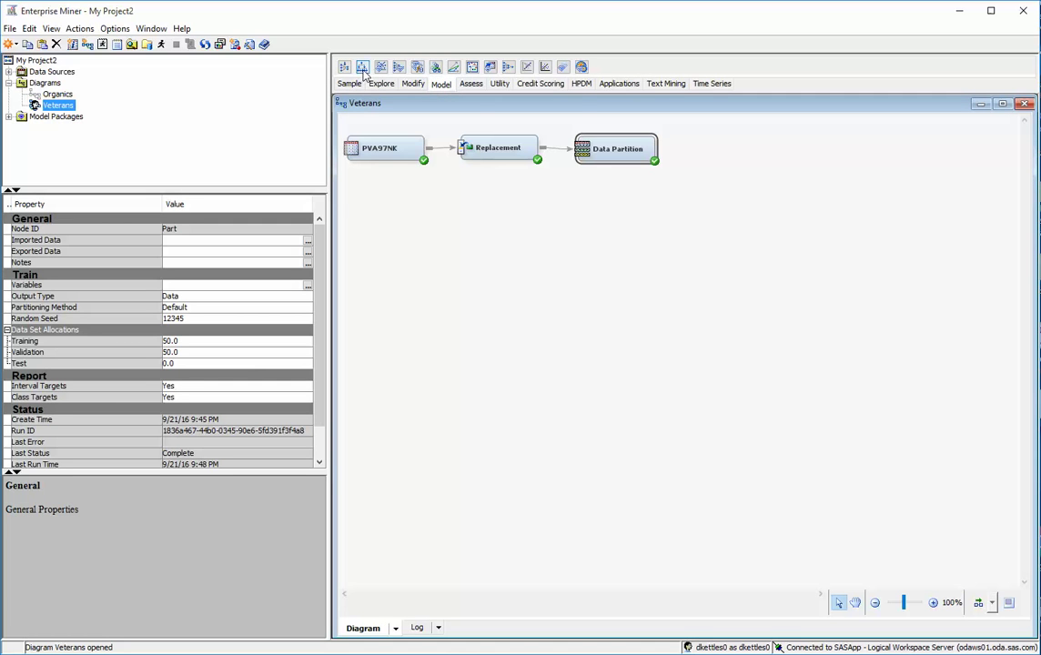
- Add a Decision Tree node after Data Partition and rename it Maximal
left_click_drag(362, 73, 726, 162)
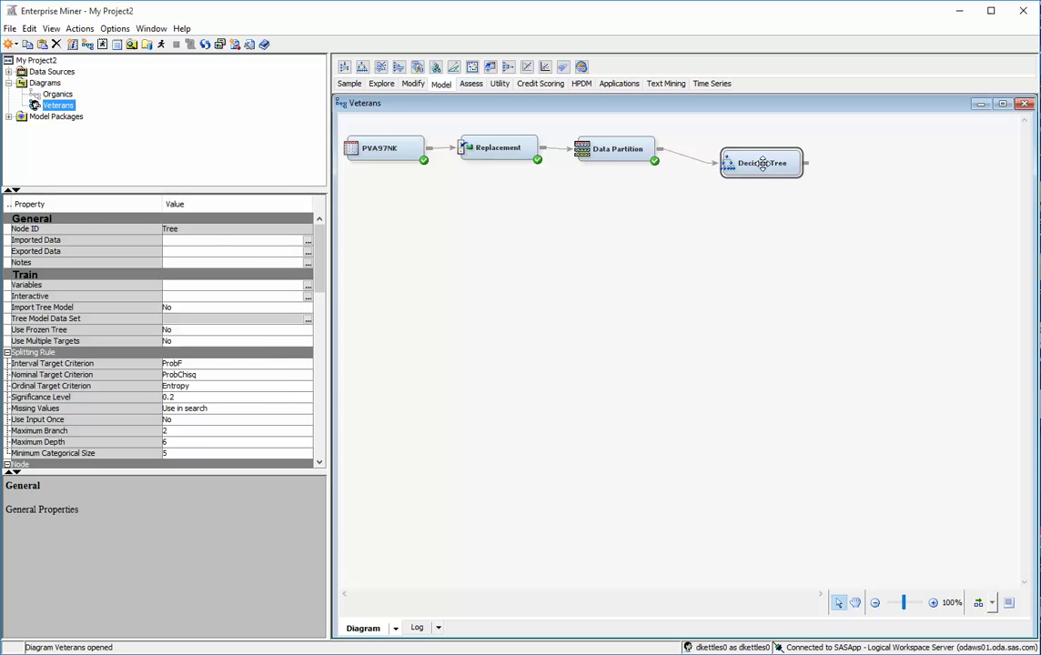
right_click(754, 165)
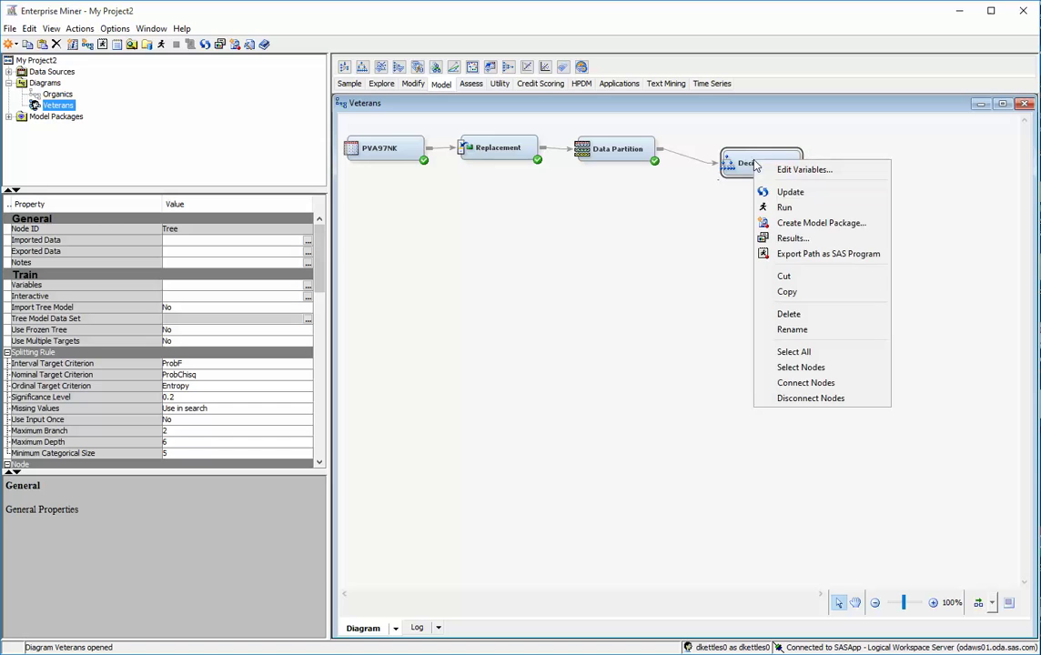
left_click(797, 331)
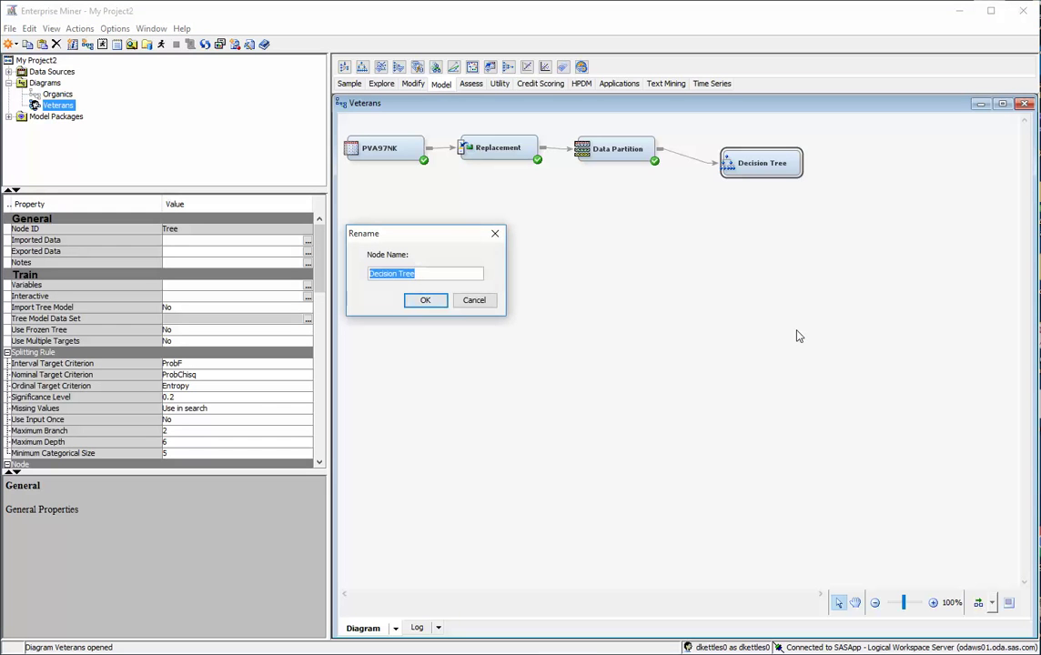
type("Maximal")
left_click(420, 302)
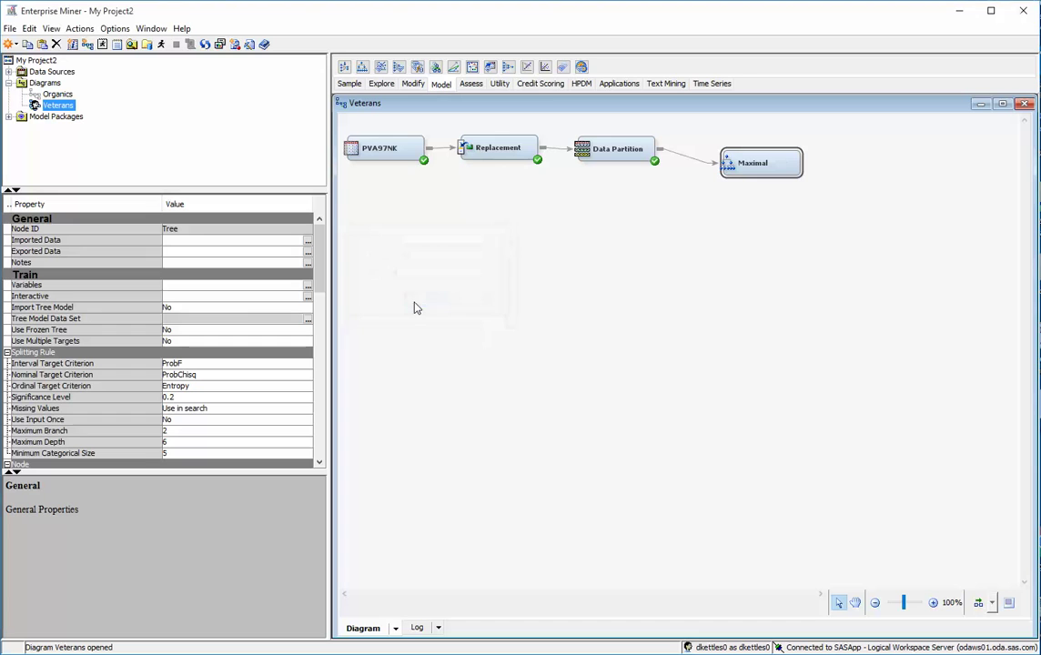
- Line the Maximal node up with the other diagram nodes
left_click_drag(753, 160, 729, 145)
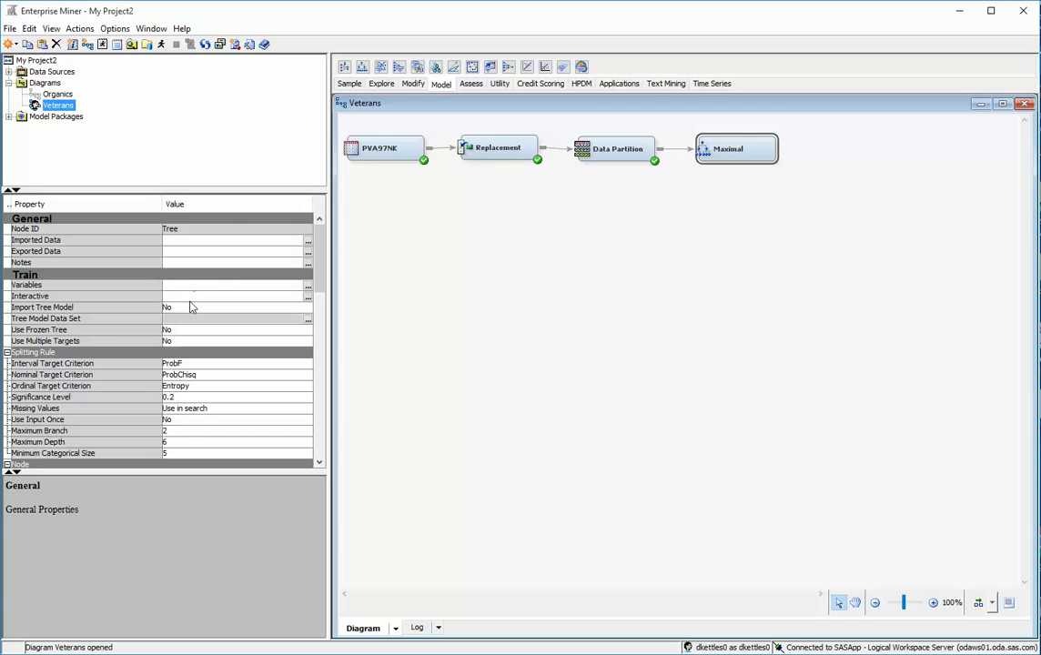
left_click_drag(320, 247, 323, 239)
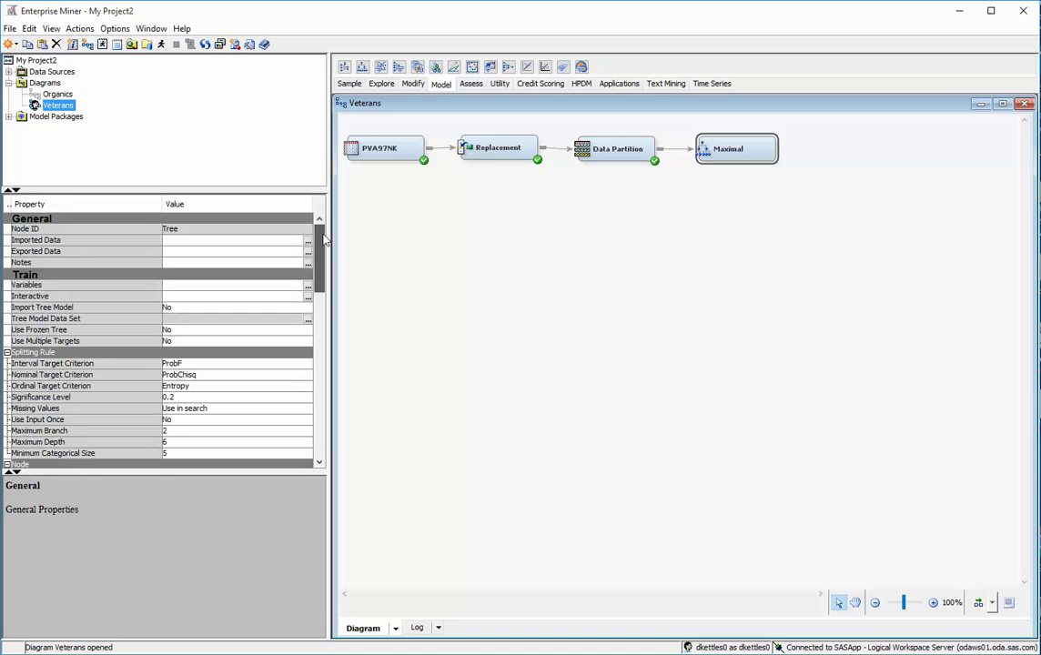
- Open Maximal's Interactive Decision Tree and bring up the root node's options
left_click(307, 297)
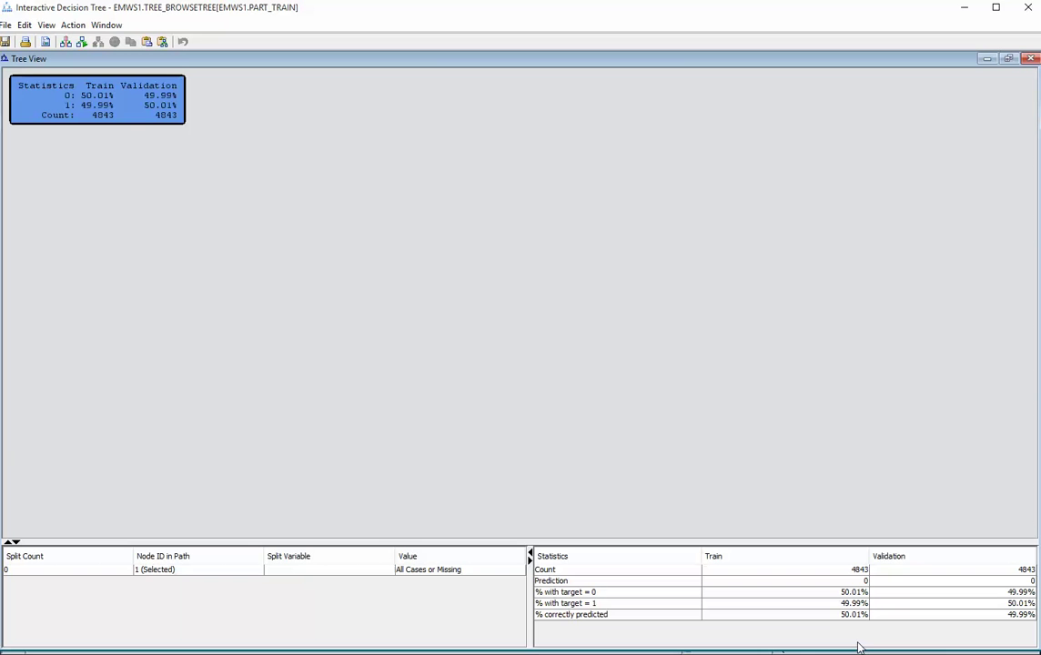
right_click(101, 106)
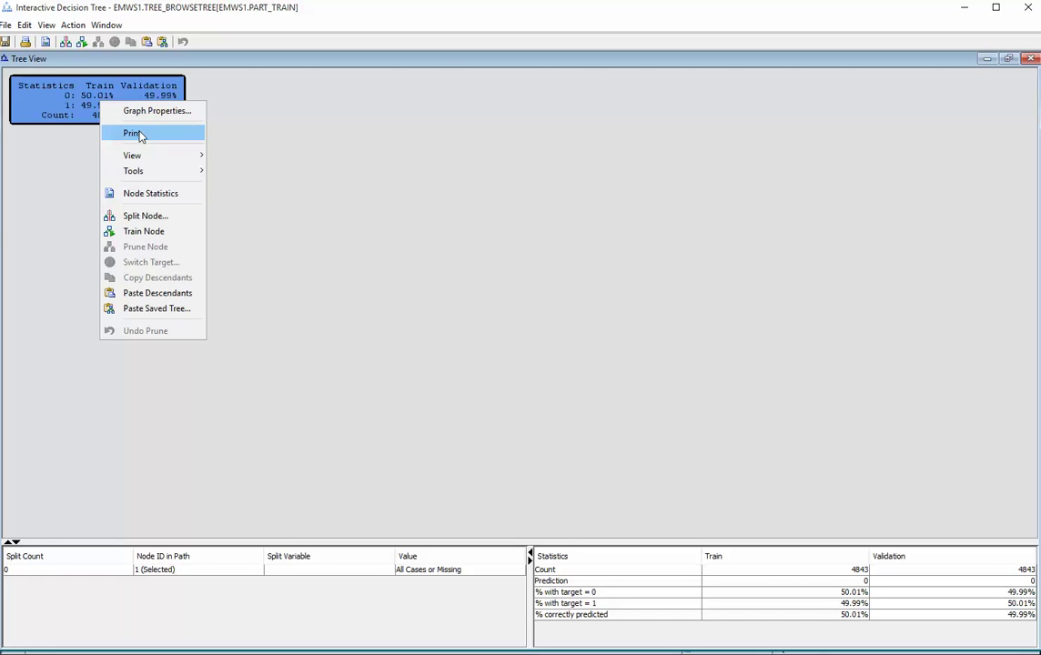
- Split the root node on GiftCnt36 at 2.5 after reviewing its split rule
left_click(144, 223)
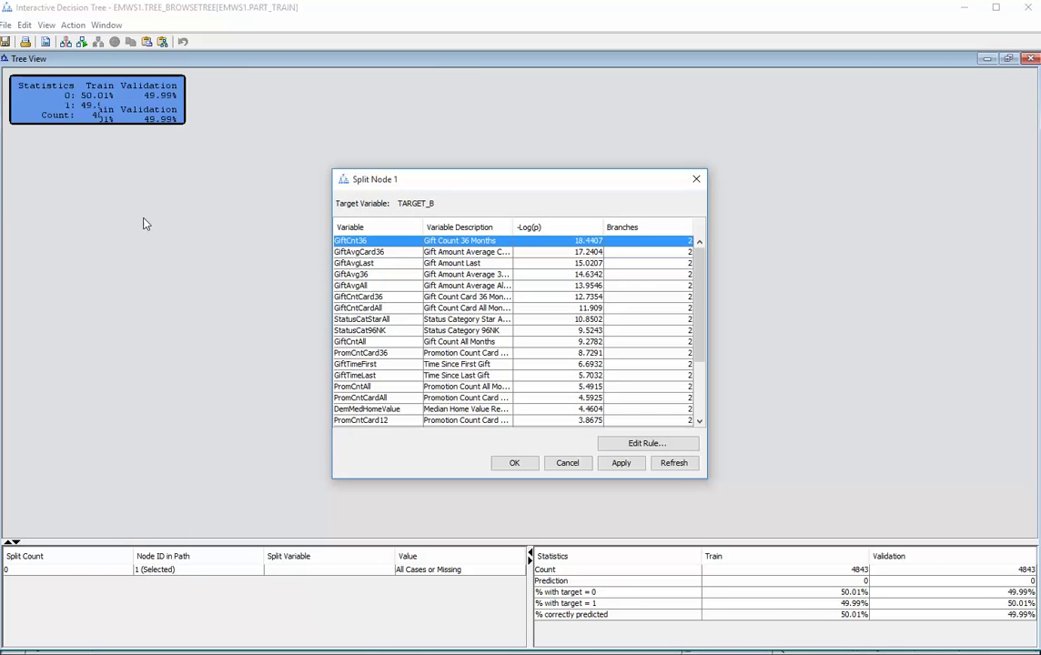
left_click_drag(541, 184, 455, 111)
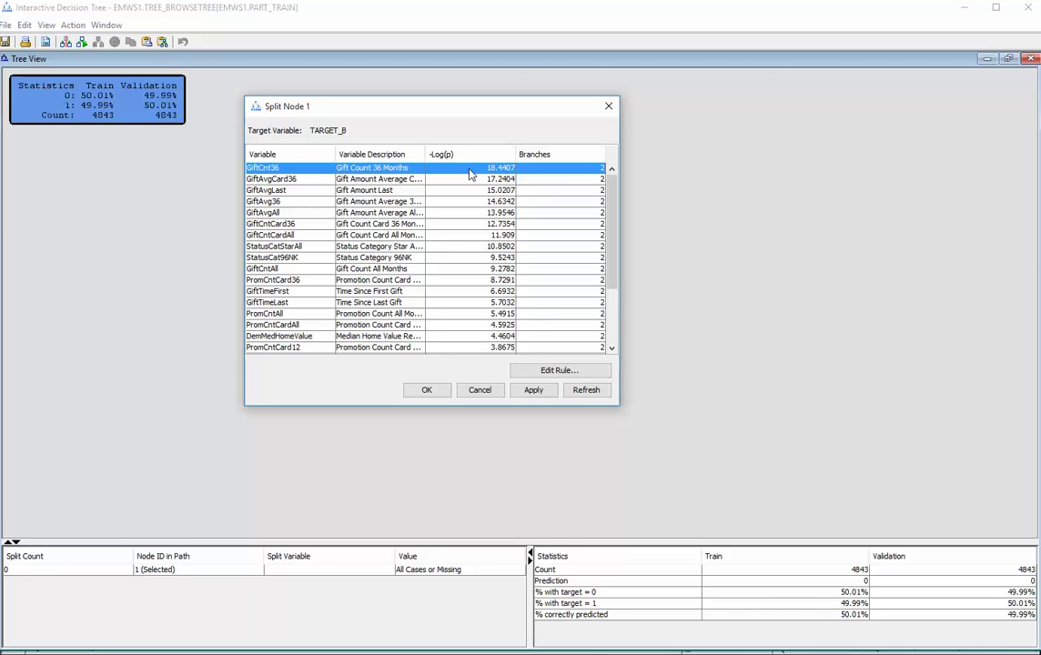
left_click(559, 370)
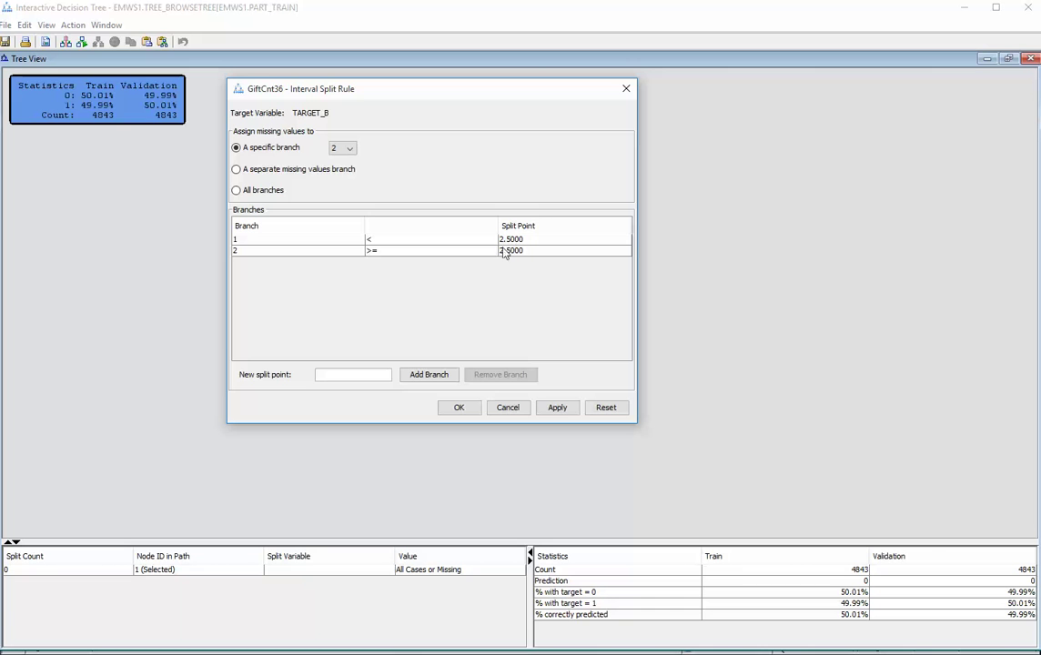
left_click(508, 407)
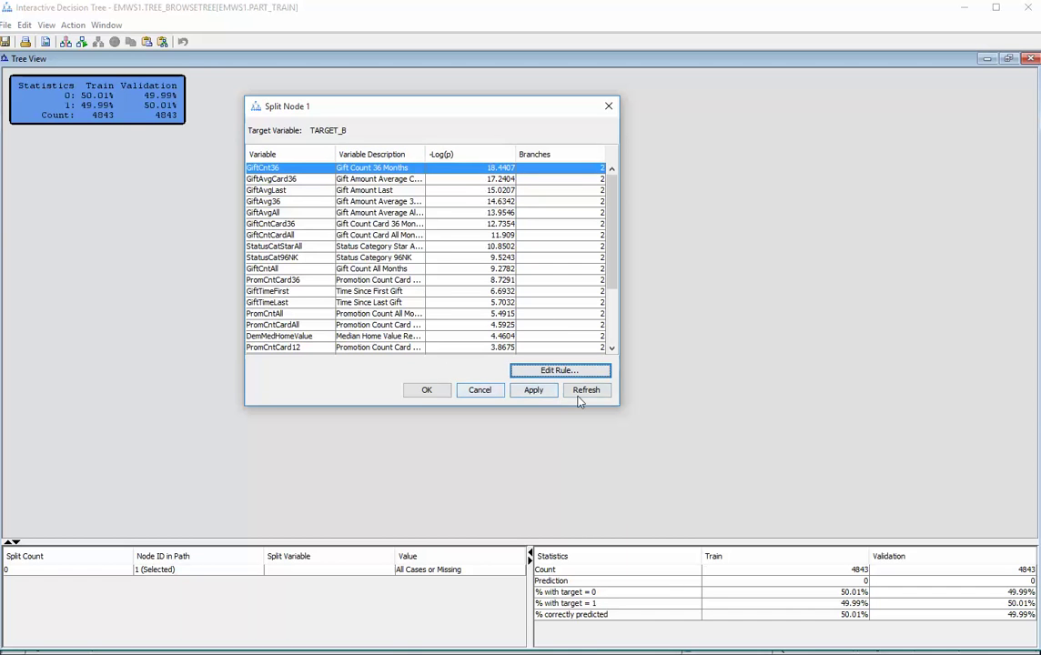
left_click(423, 390)
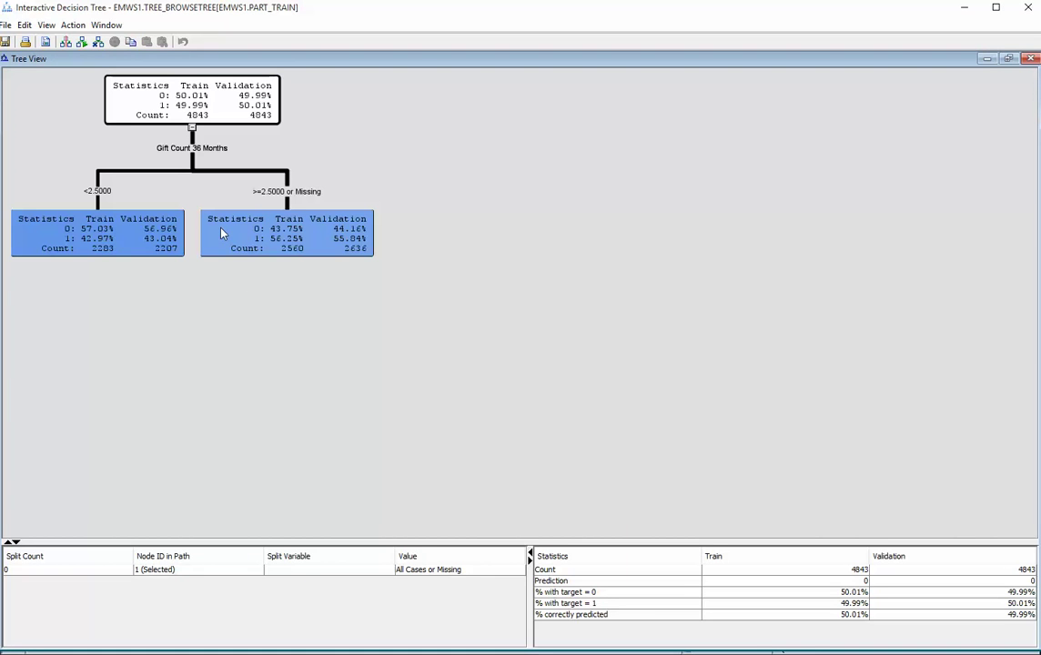
- Split the right child node on GiftAvgLast at 7.5 after reviewing its rule
right_click(271, 240)
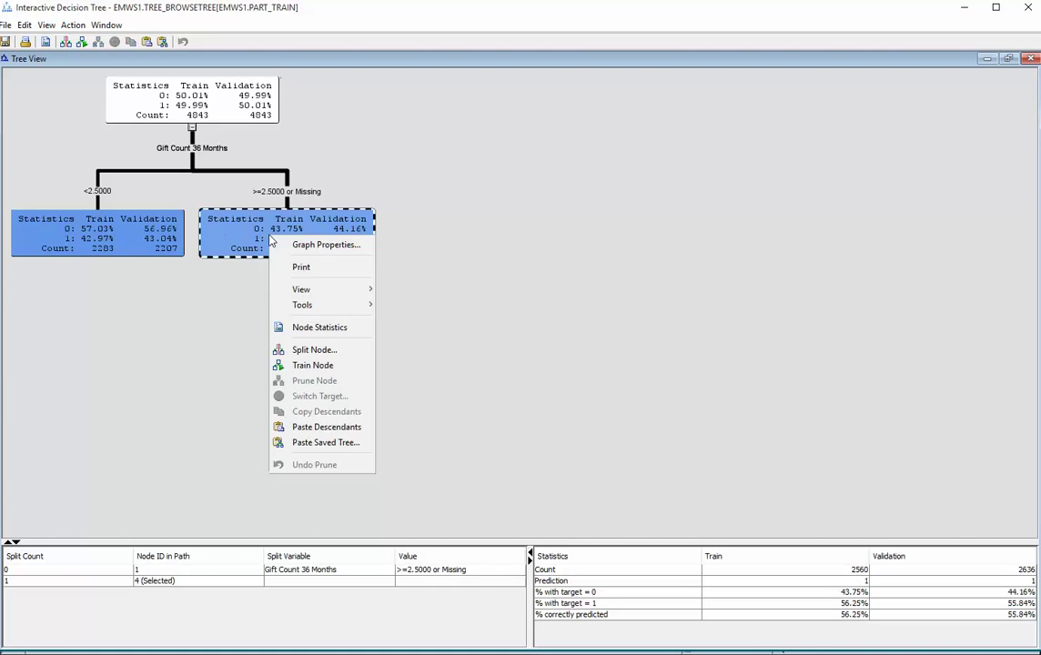
left_click(322, 353)
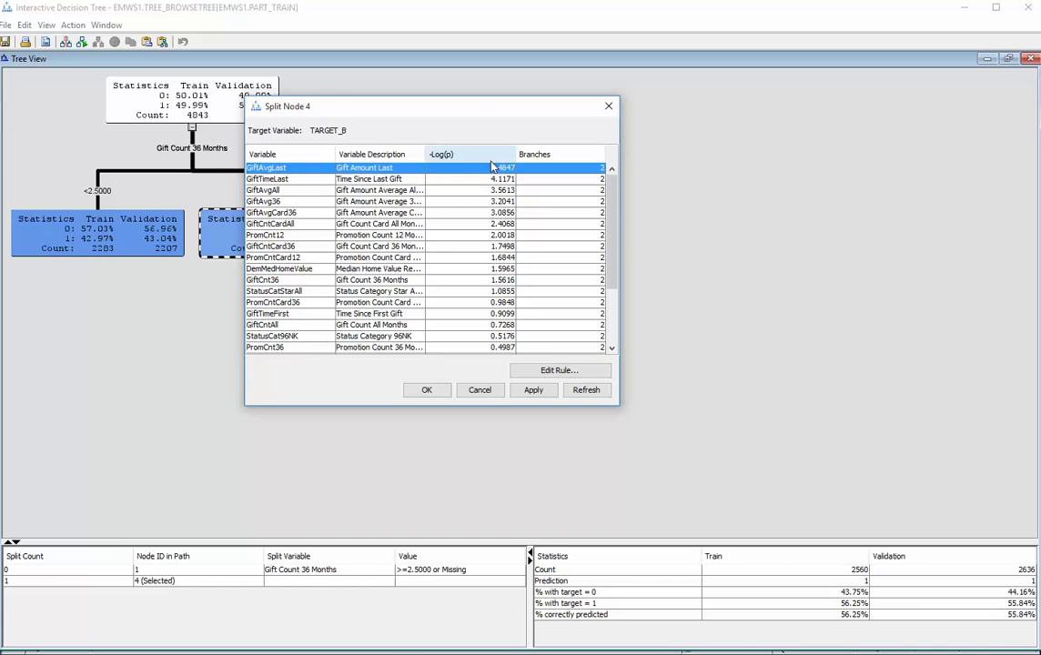
left_click_drag(473, 105, 580, 141)
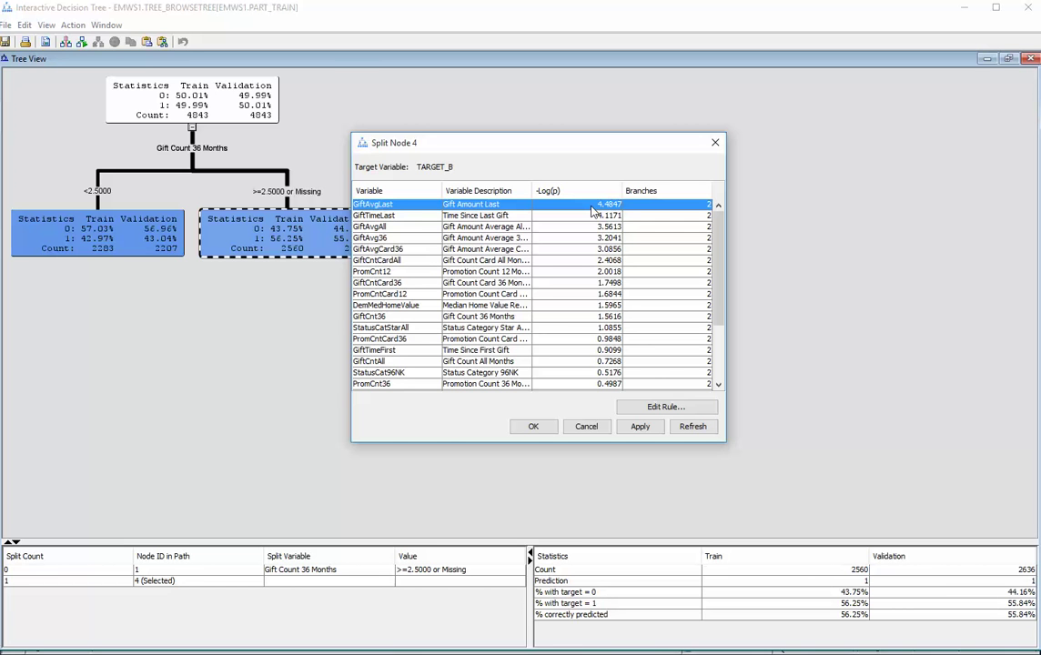
left_click(666, 407)
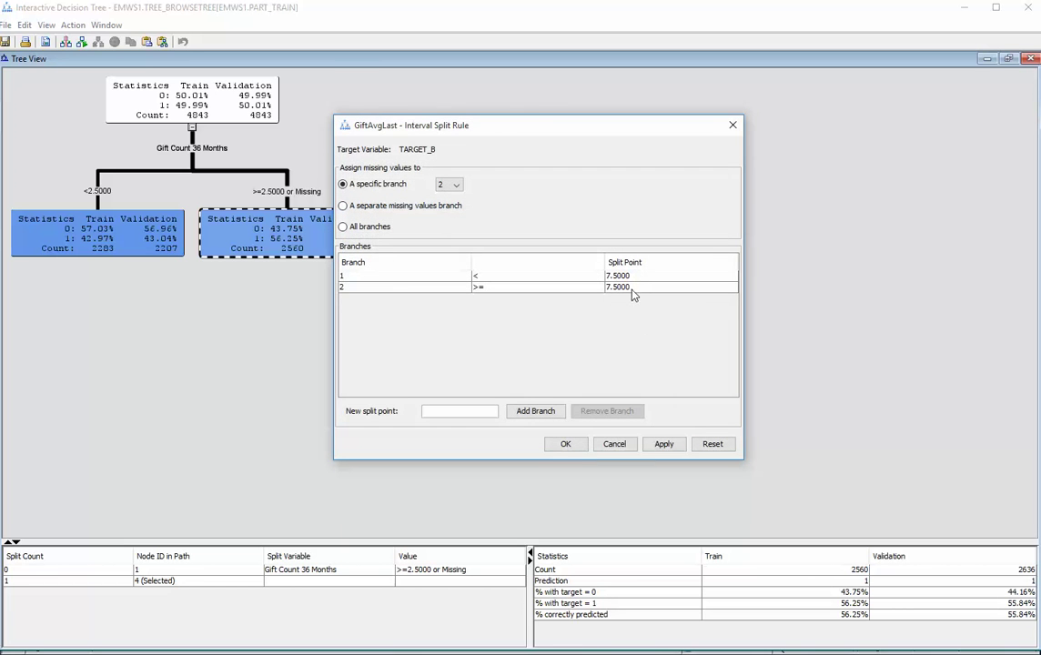
left_click(612, 447)
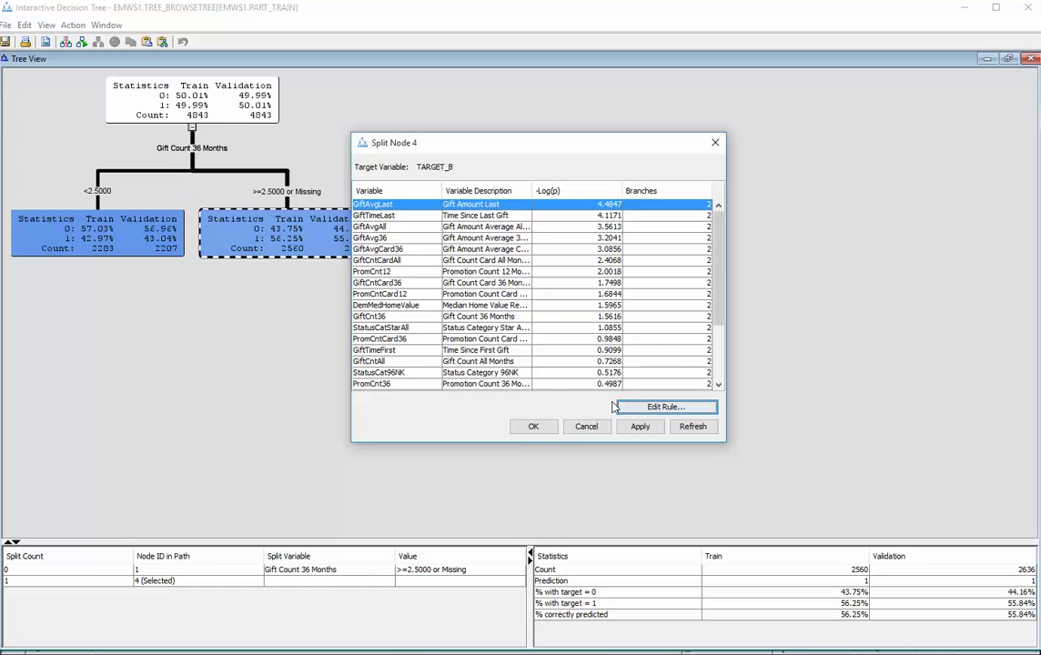
left_click(534, 427)
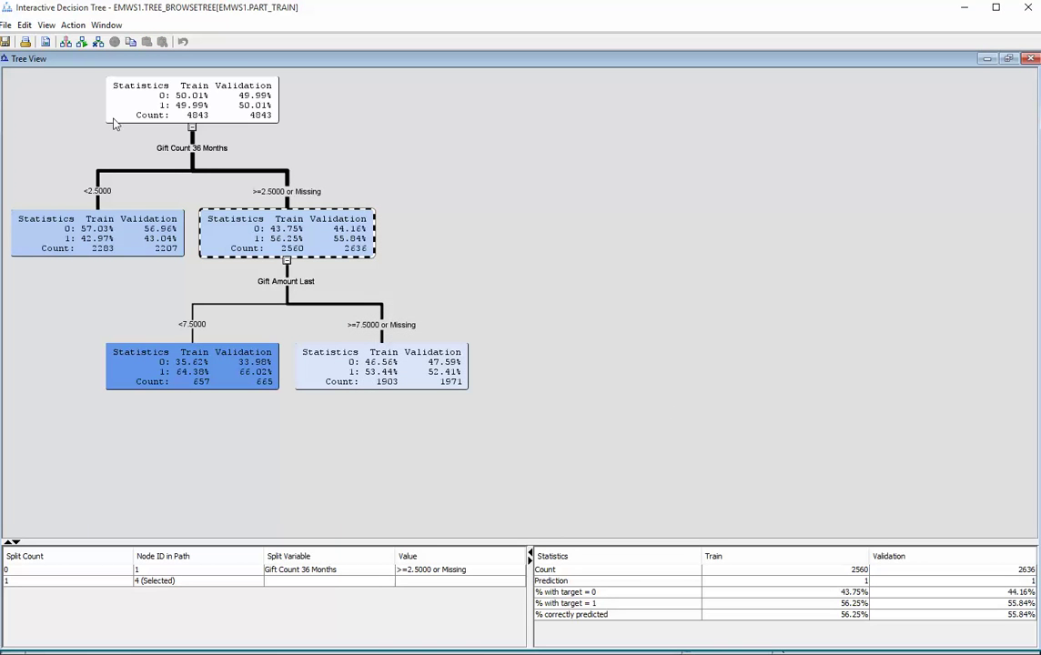
- Train the full tree from the root node and fit the whole tree to the page
right_click(186, 102)
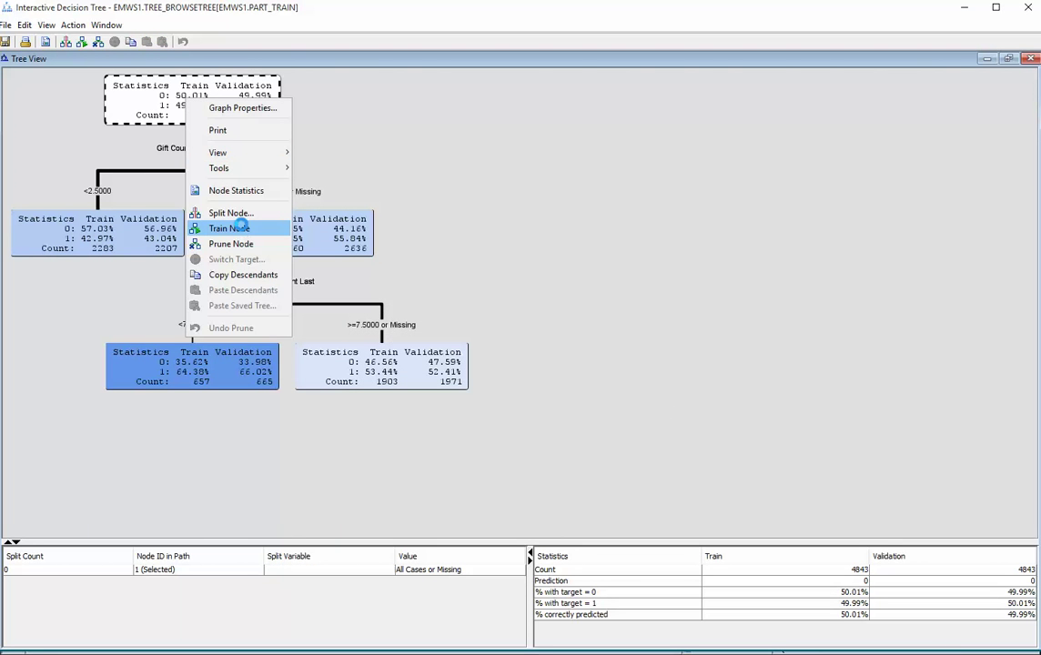
left_click(241, 227)
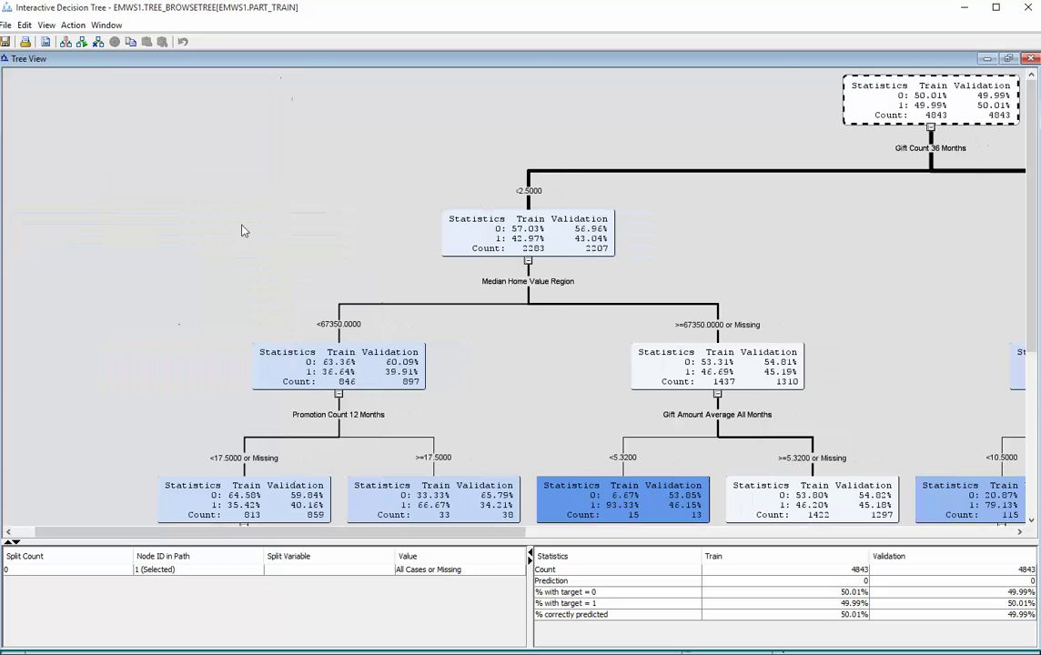
right_click(262, 136)
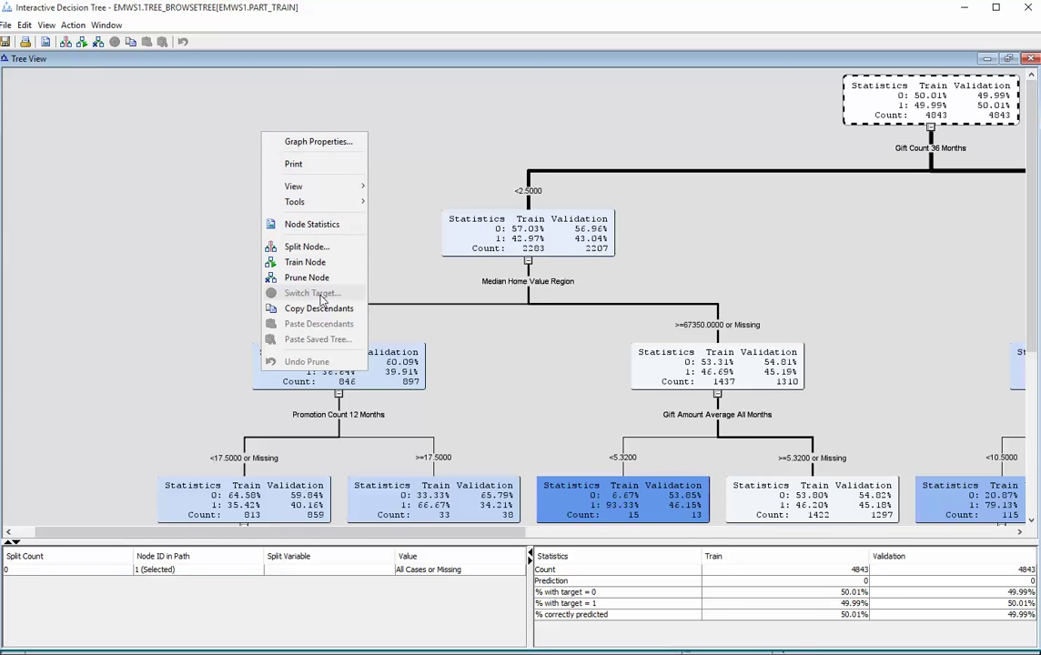
mouse_move(308, 185)
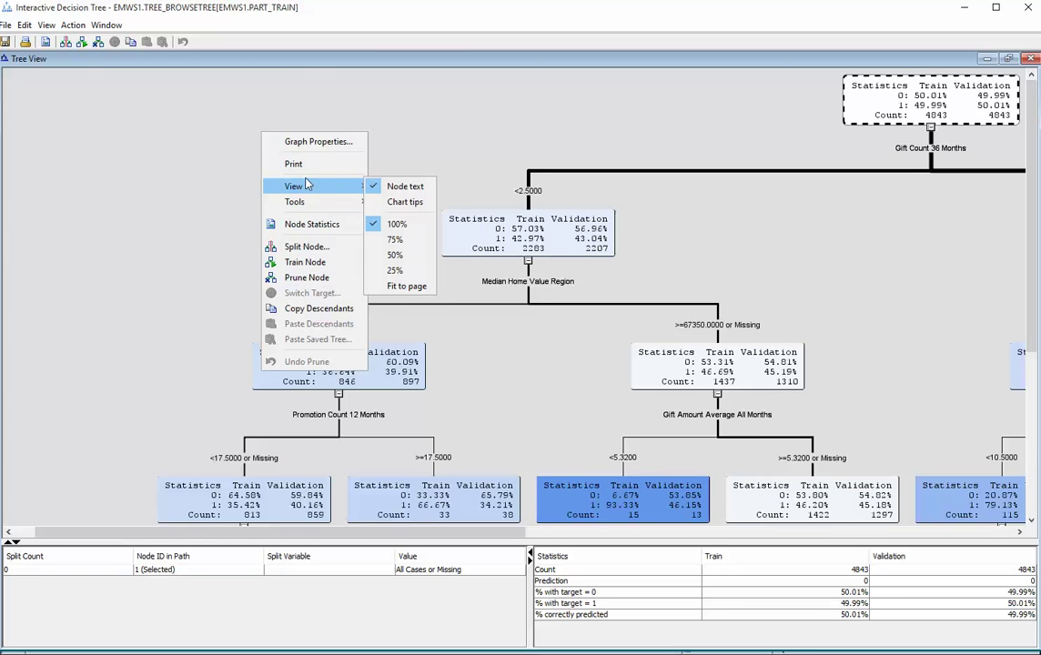
left_click(401, 286)
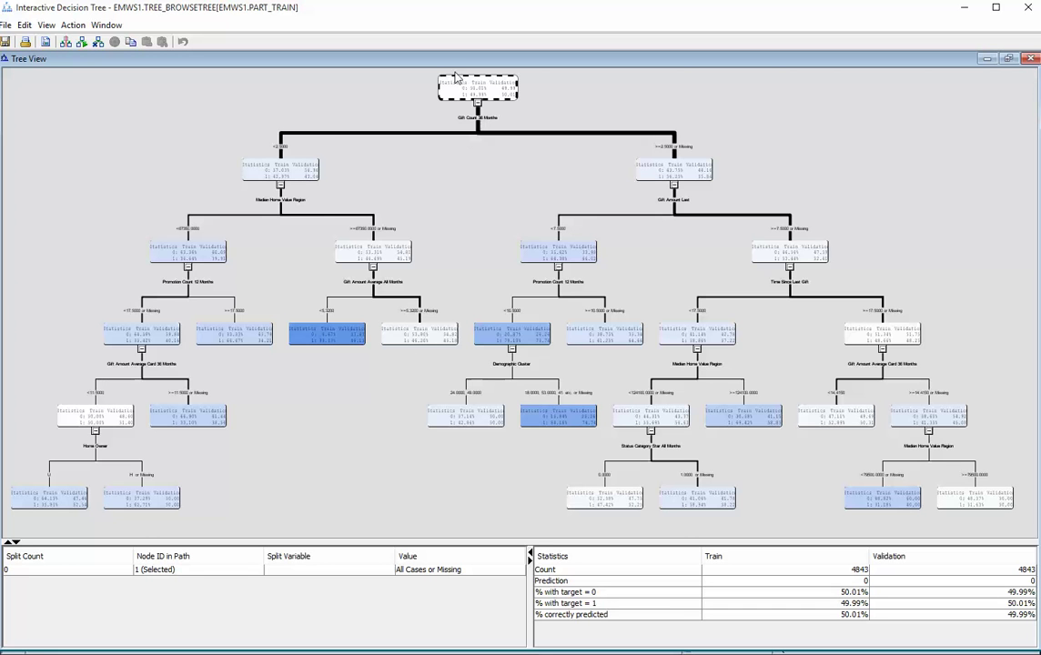
- Return the interactive tree view to 100% size
right_click(216, 119)
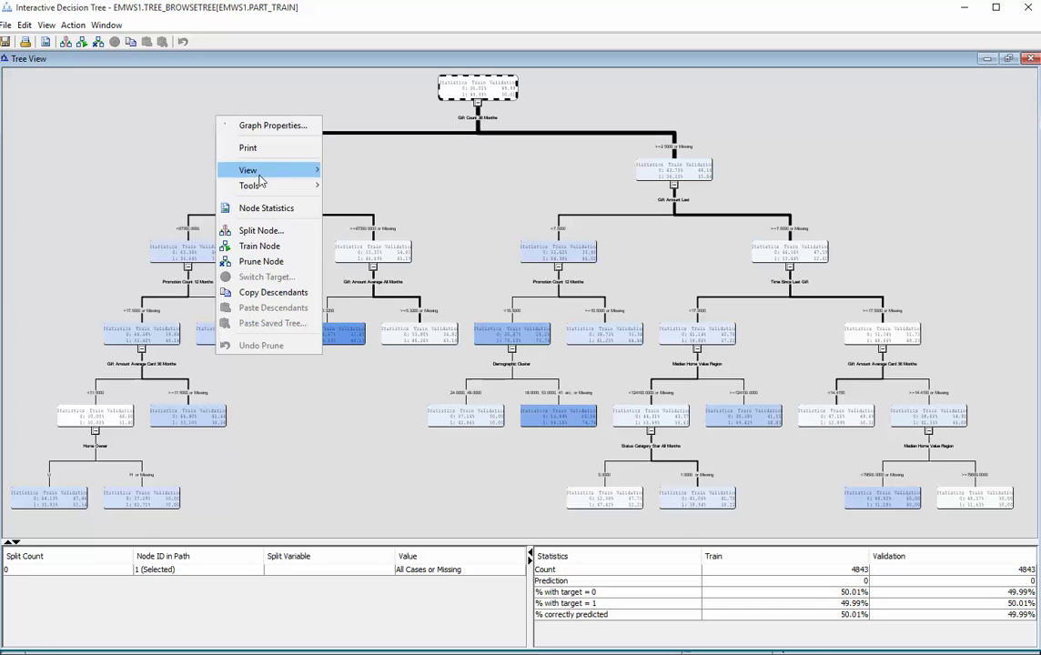
mouse_move(273, 173)
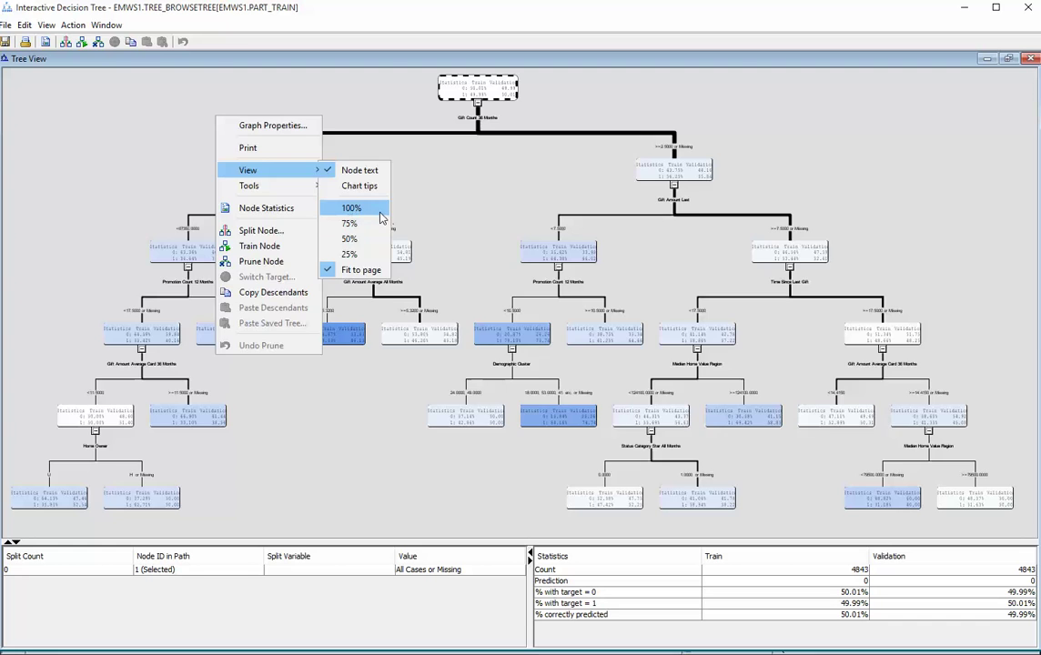
left_click(381, 215)
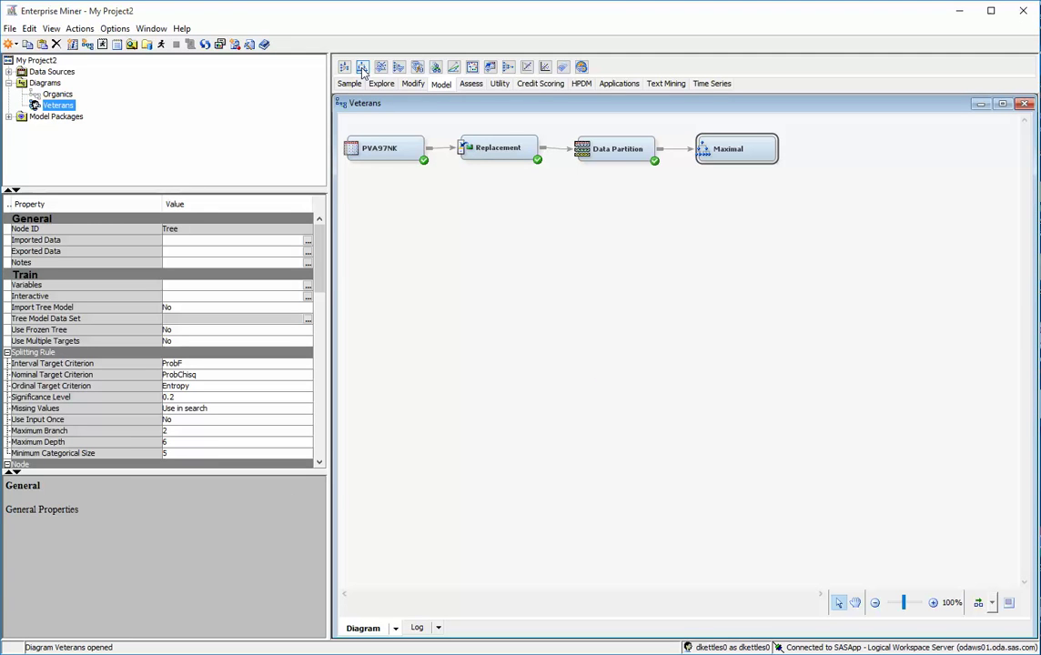
- Place a second Decision Tree node below Maximal and nudge it into position
left_click_drag(362, 73, 713, 201)
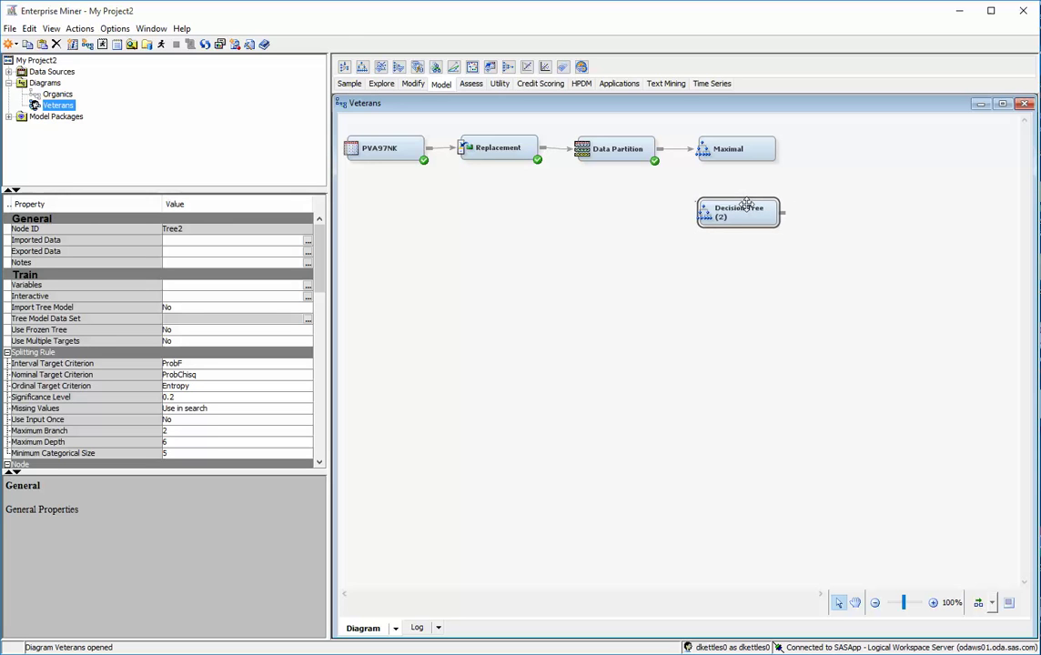
left_click_drag(746, 204, 750, 202)
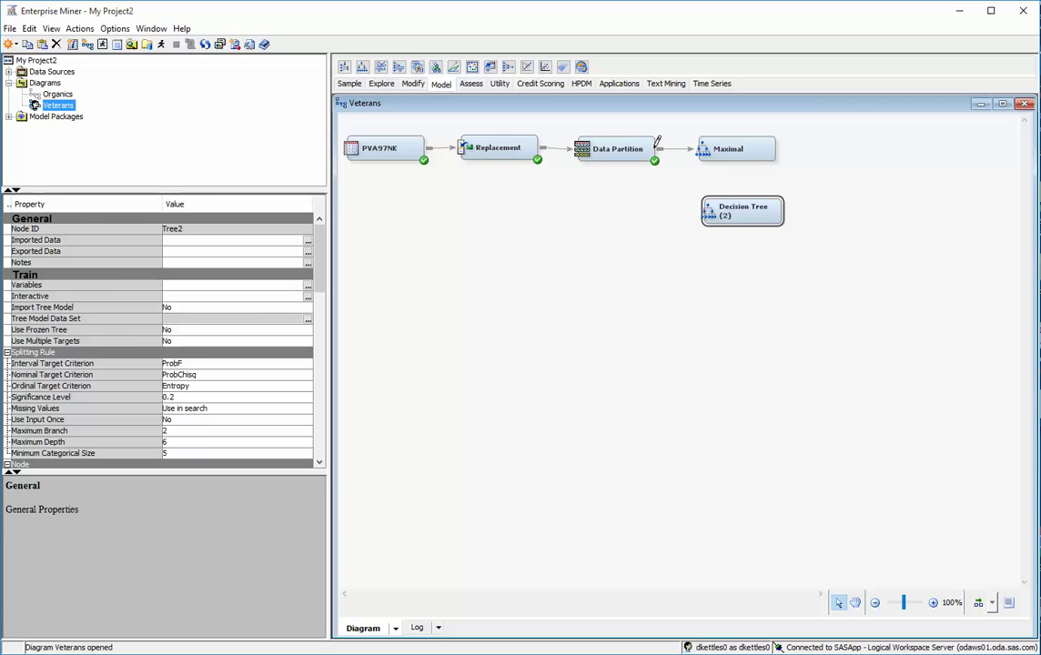
- Connect Data Partition to Decision Tree (2) and rename it Decision Tree
mouse_move(661, 149)
left_mouse_down()
mouse_move(697, 208)
mouse_move(737, 214)
left_mouse_up()
right_click(745, 218)
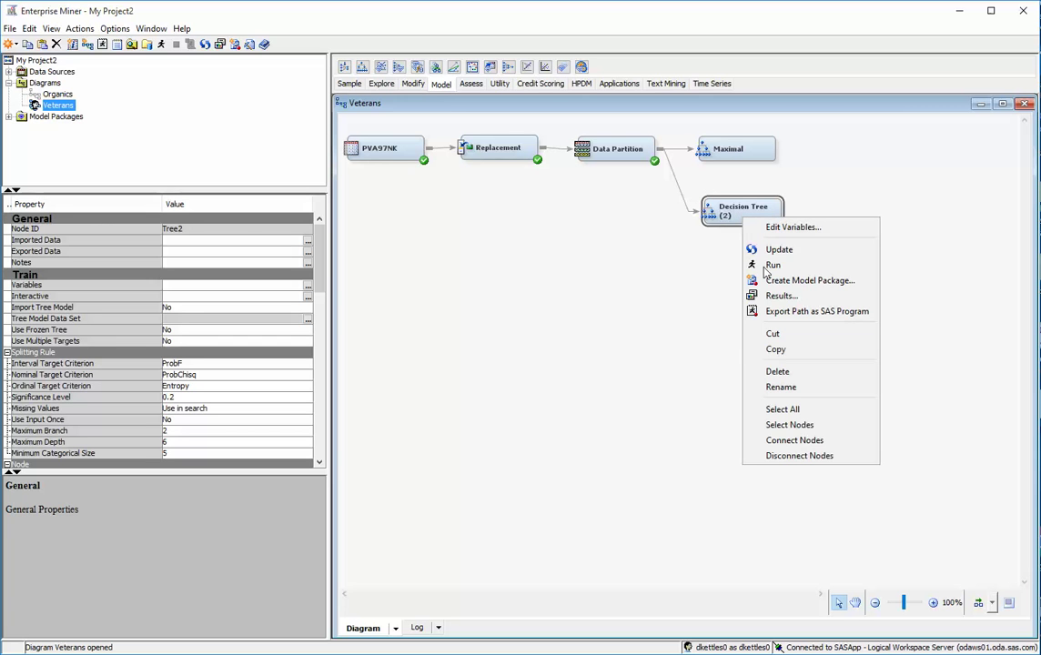
left_click(779, 386)
type("D")
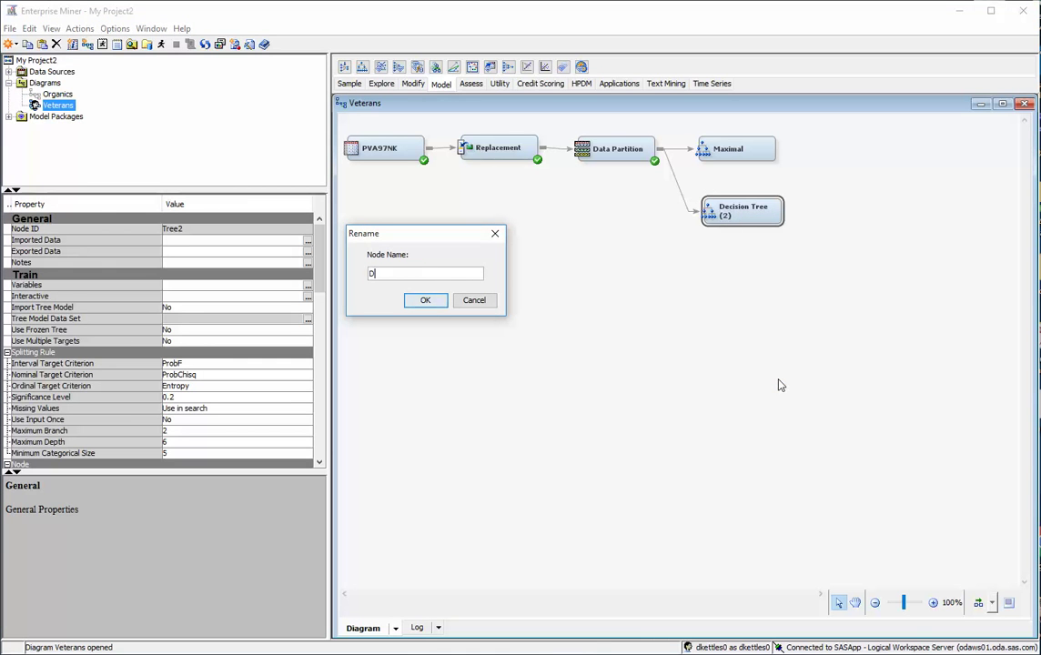
type("ecision Tree")
left_click(422, 300)
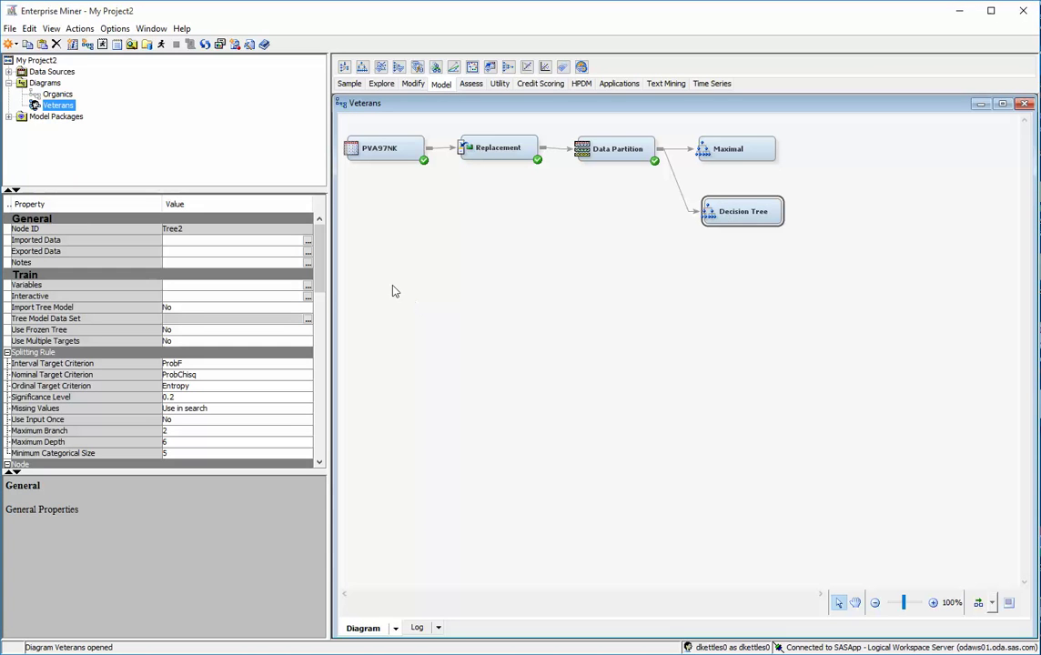
right_click(744, 214)
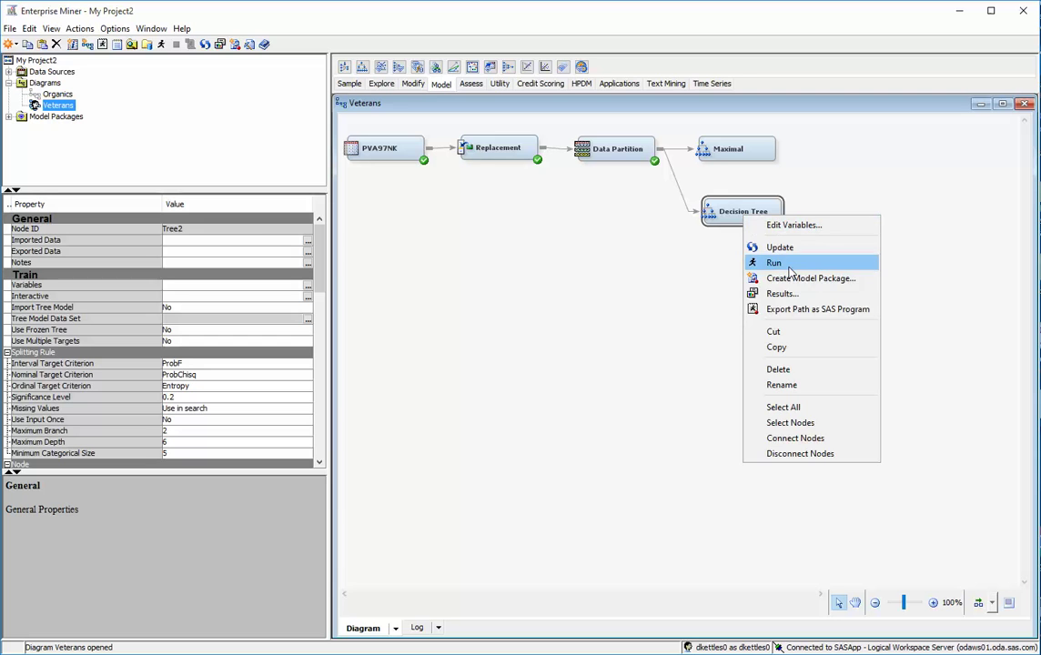
left_click(325, 232)
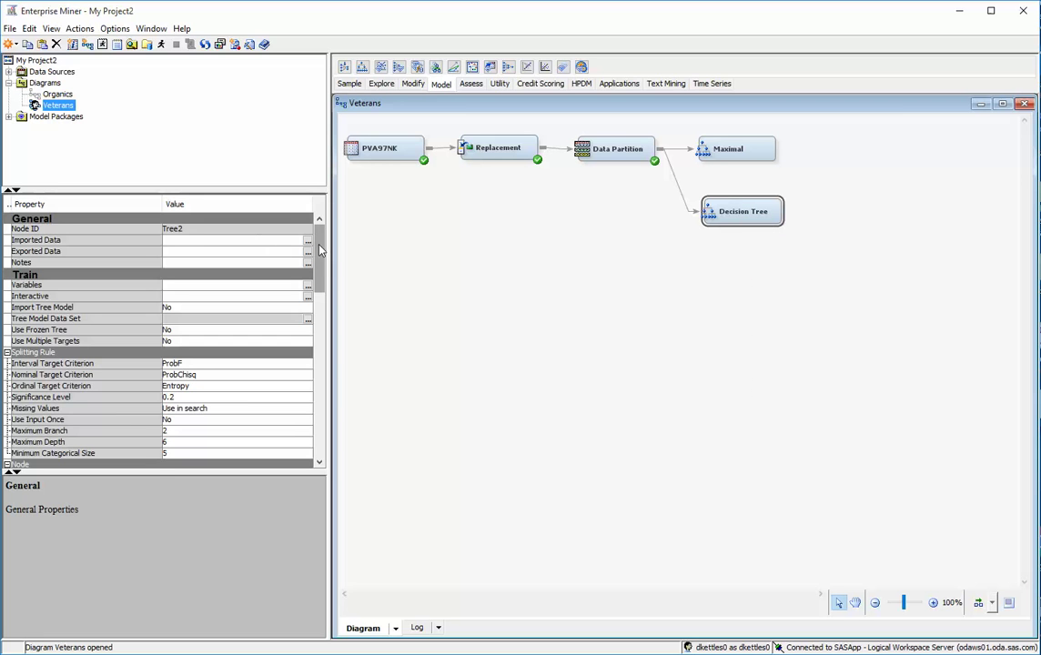
left_click_drag(321, 250, 320, 253)
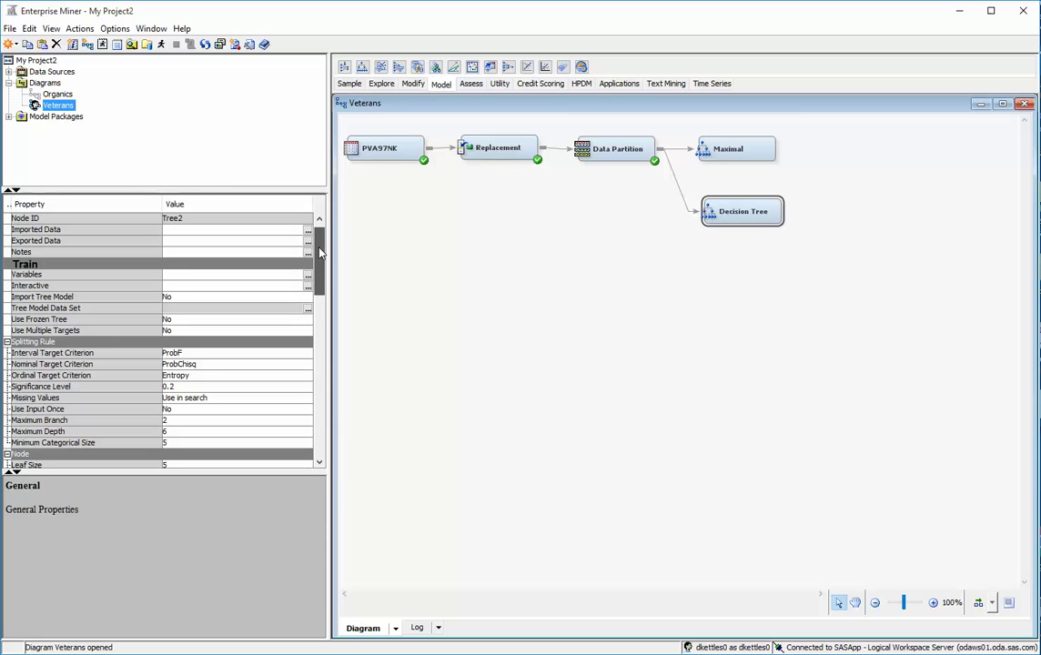
left_click_drag(320, 253, 324, 323)
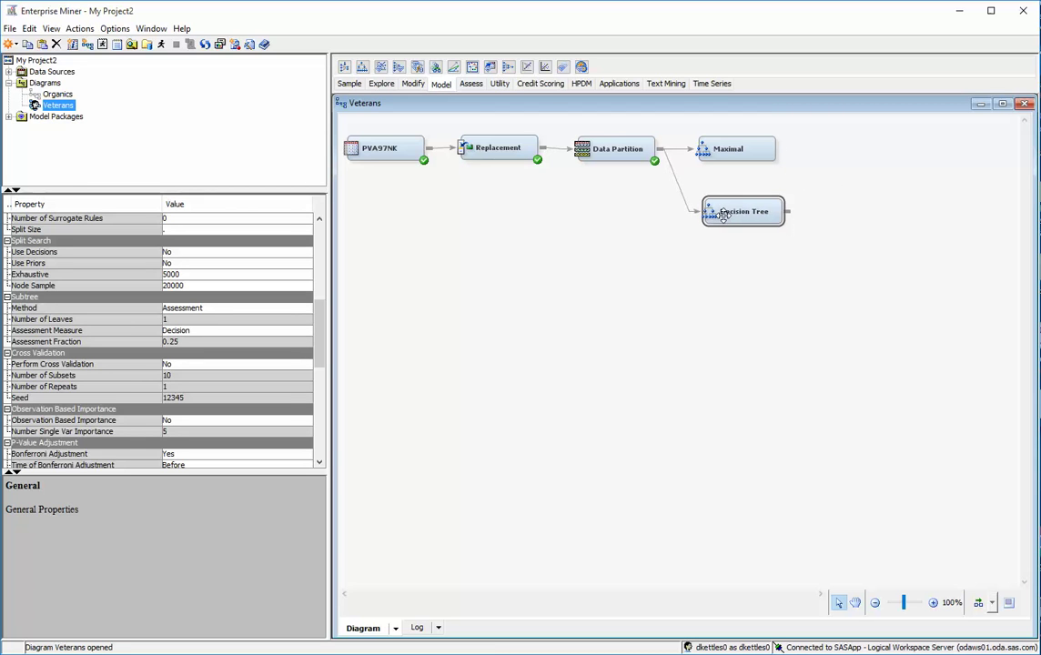
left_click_drag(724, 216, 720, 215)
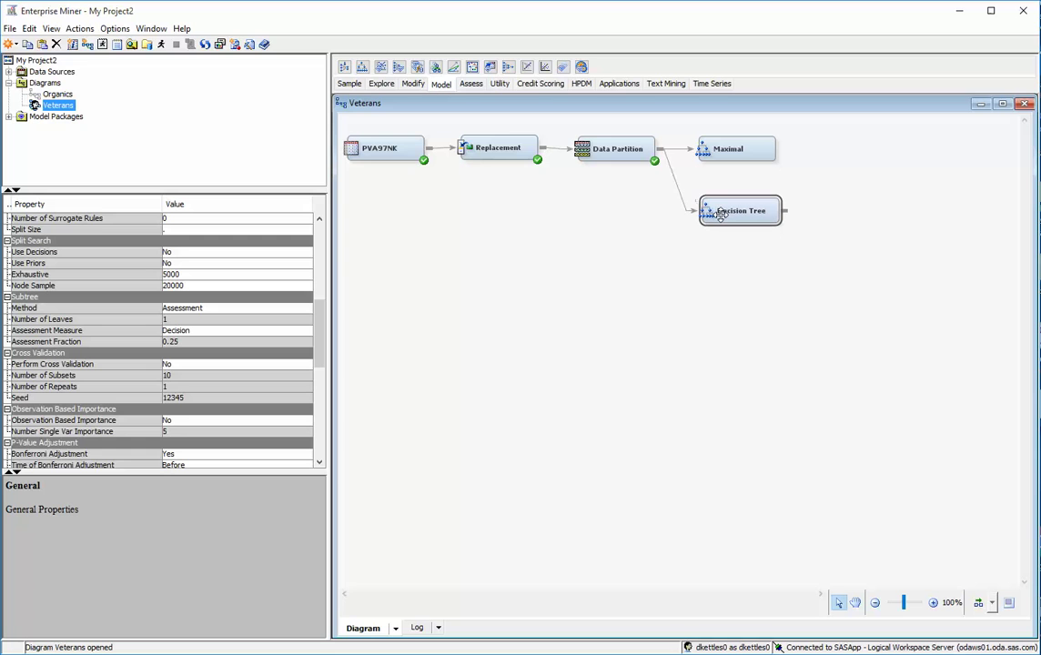
left_click(201, 333)
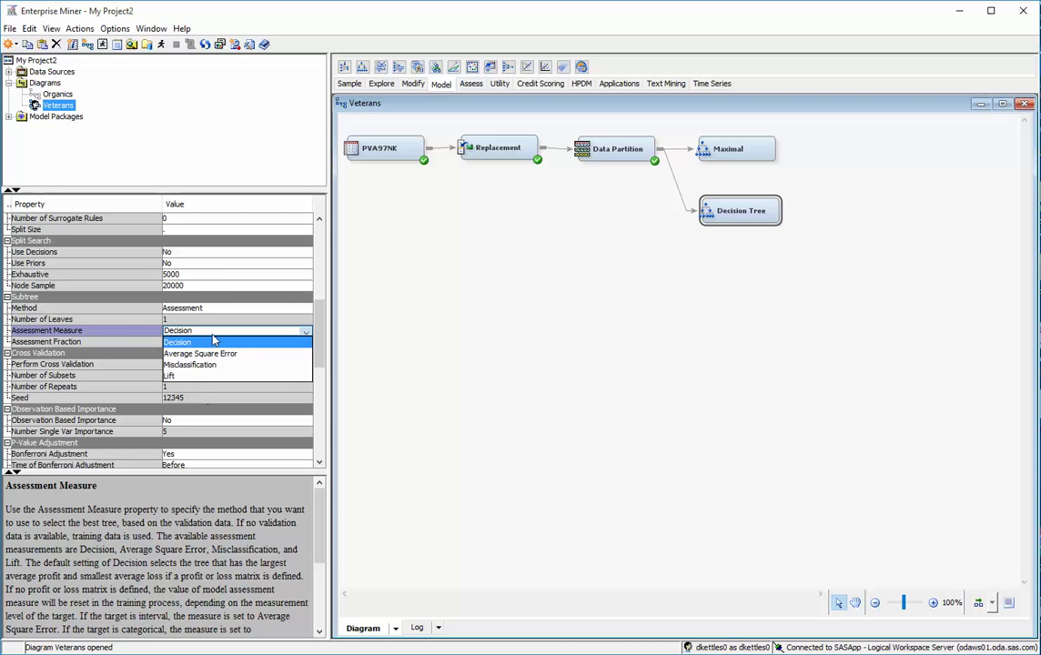
left_click(128, 333)
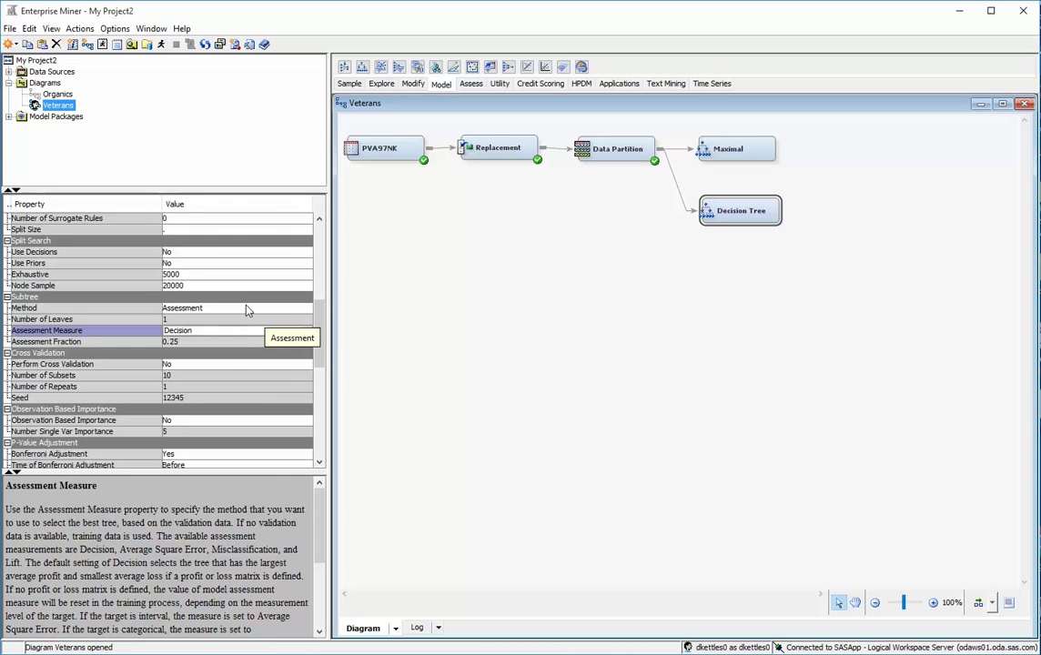
left_click(199, 333)
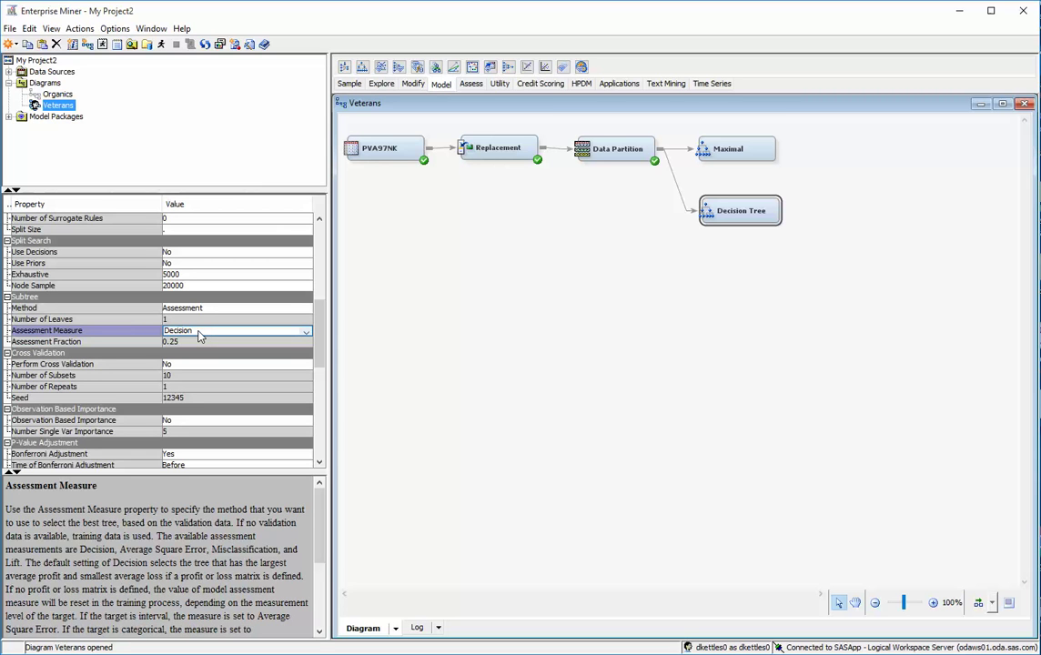
- Run the Decision Tree path, confirm it, and open its Results window
right_click(740, 209)
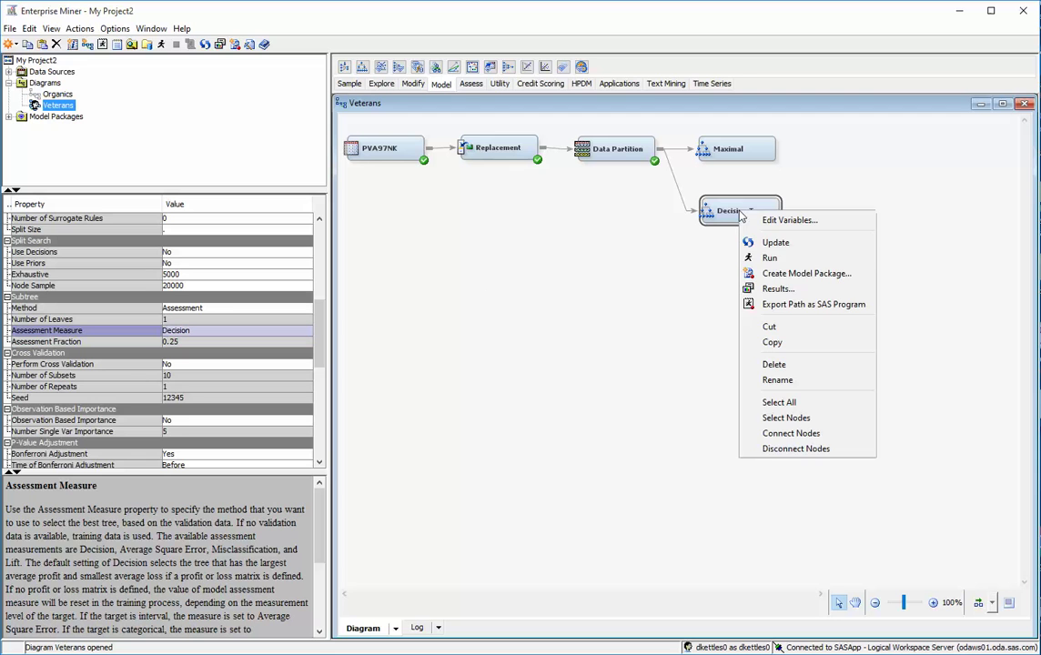
left_click(769, 260)
left_click(656, 399)
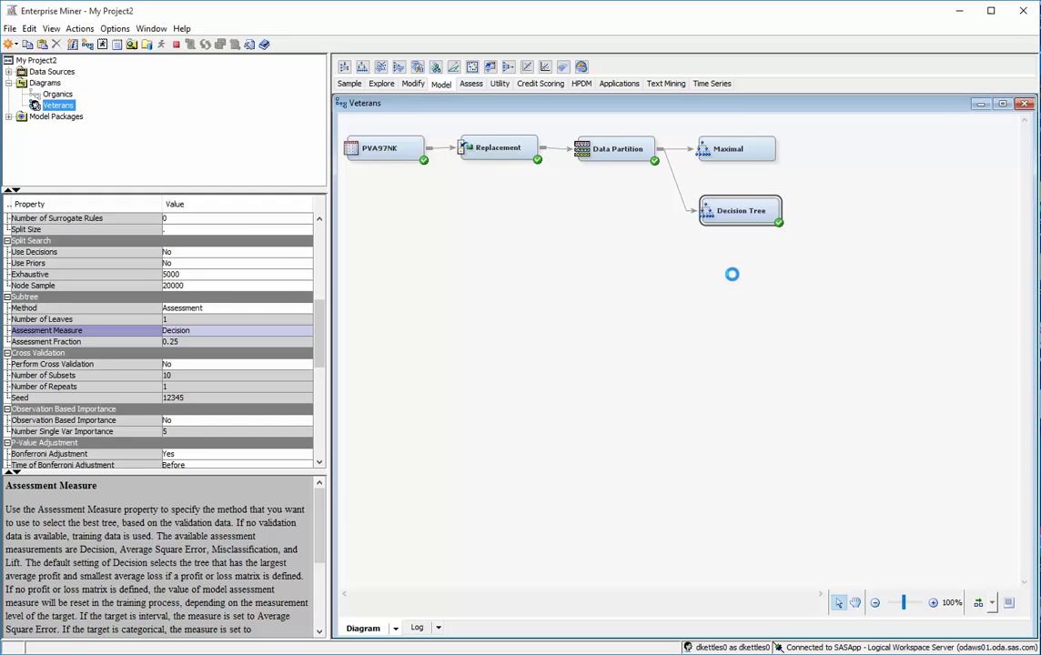
left_click(710, 402)
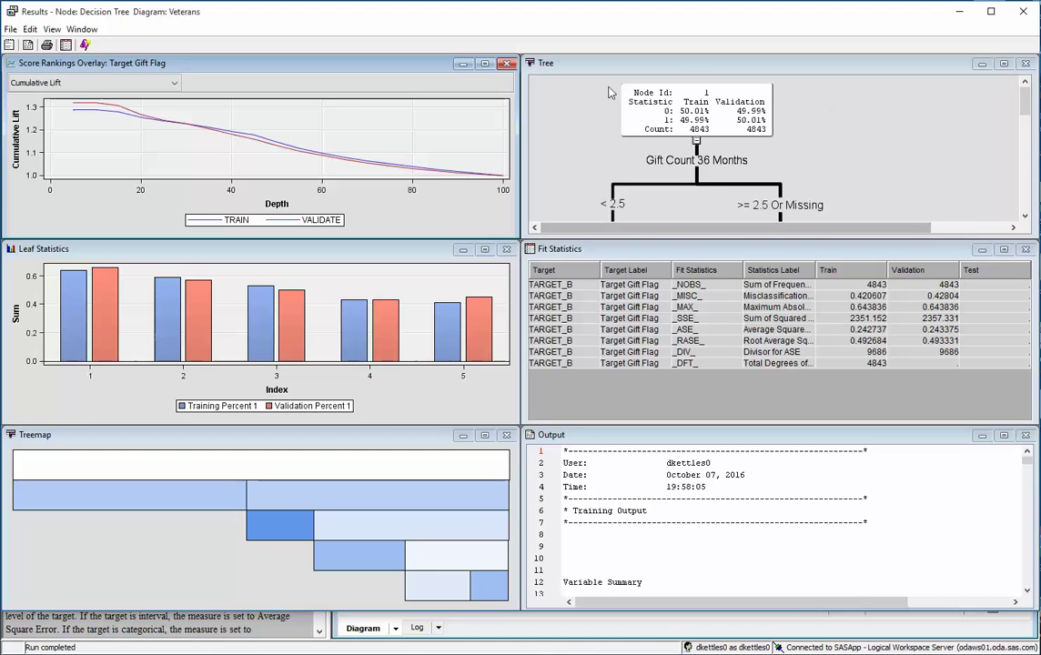
- Maximize the Decision Tree's Tree panel, scroll through its splits, then close the Results window
left_click(801, 71)
left_click(1004, 64)
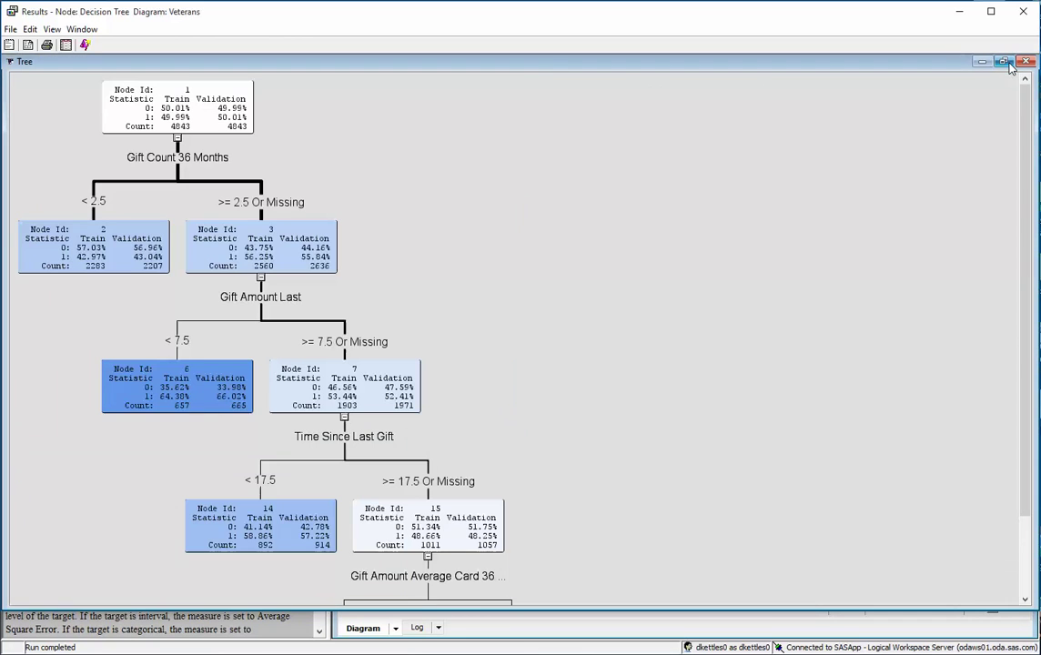
scroll(331, 311, "down", 1)
scroll(359, 342, "down", 1)
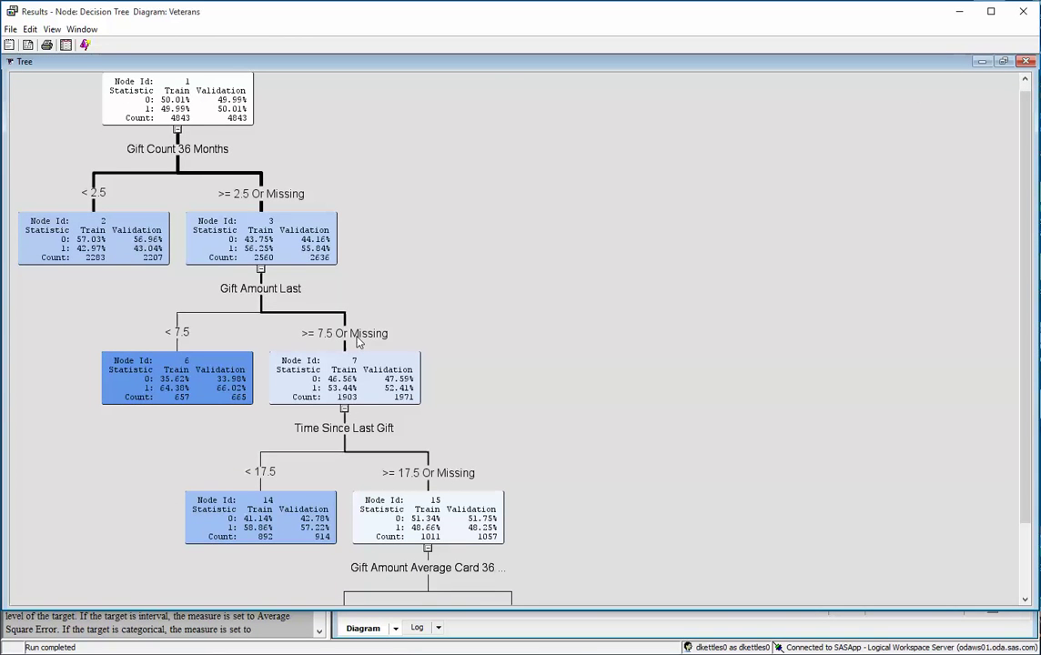
scroll(359, 341, "down", 1)
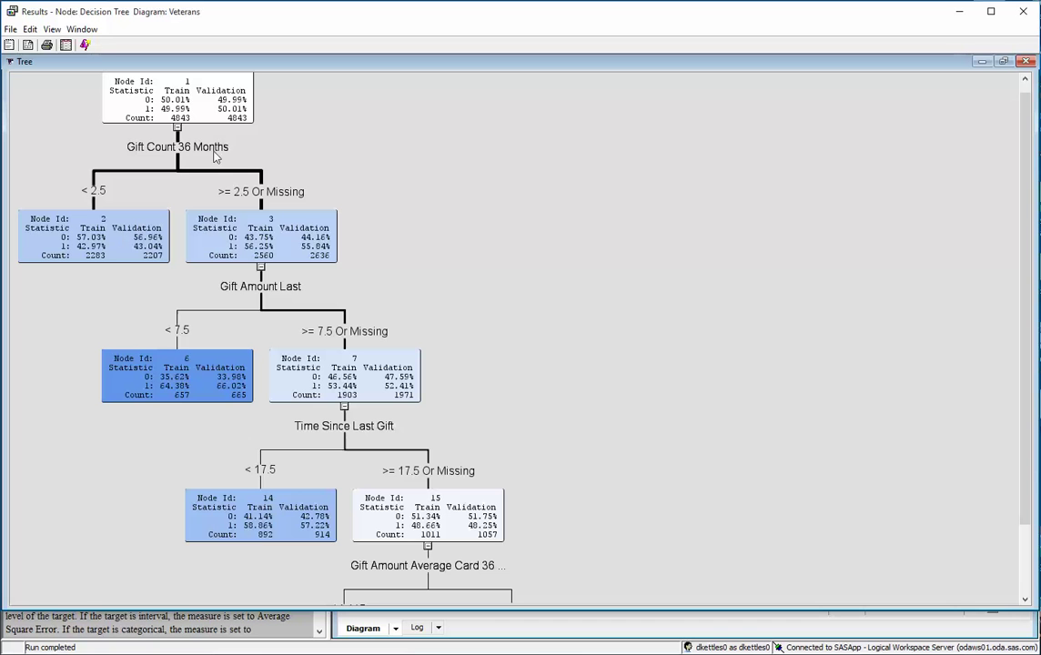
scroll(447, 500, "down", 3)
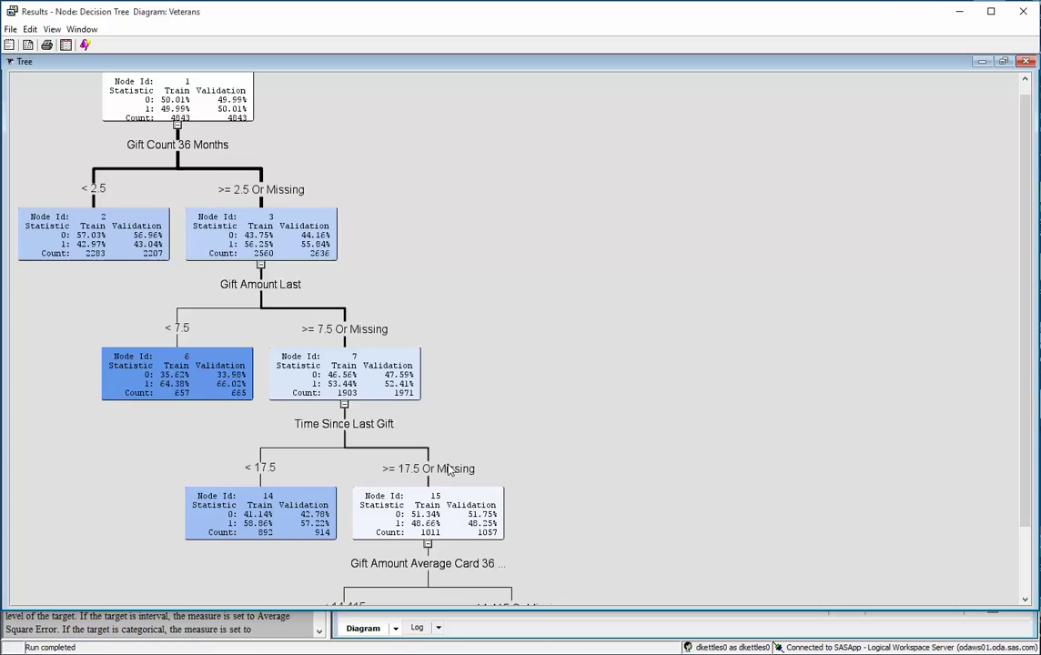
scroll(447, 500, "up", 3)
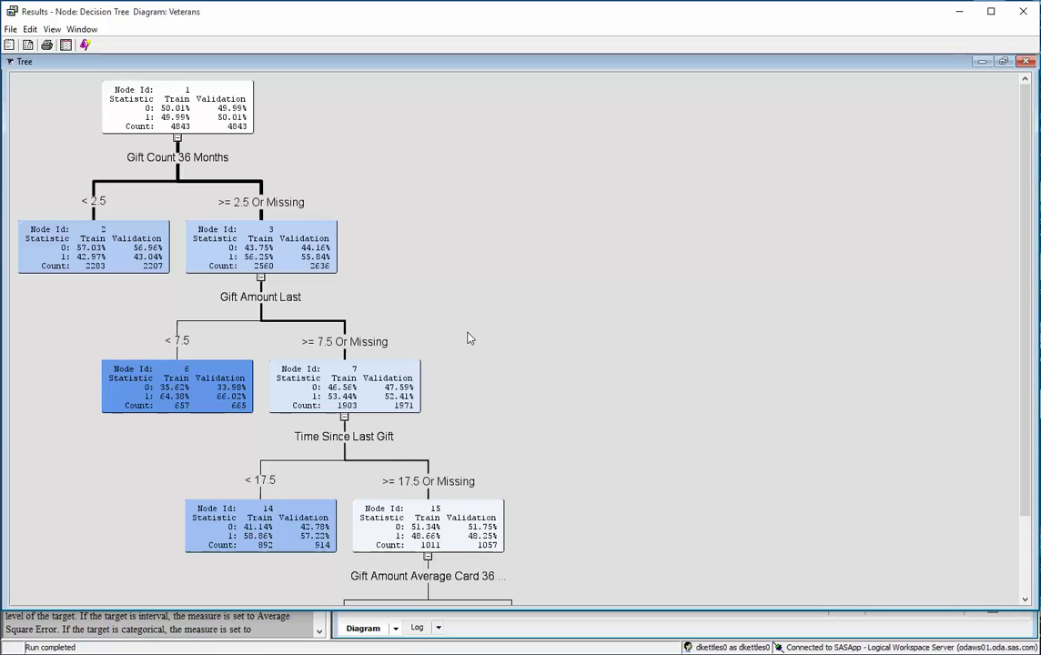
left_click(1024, 13)
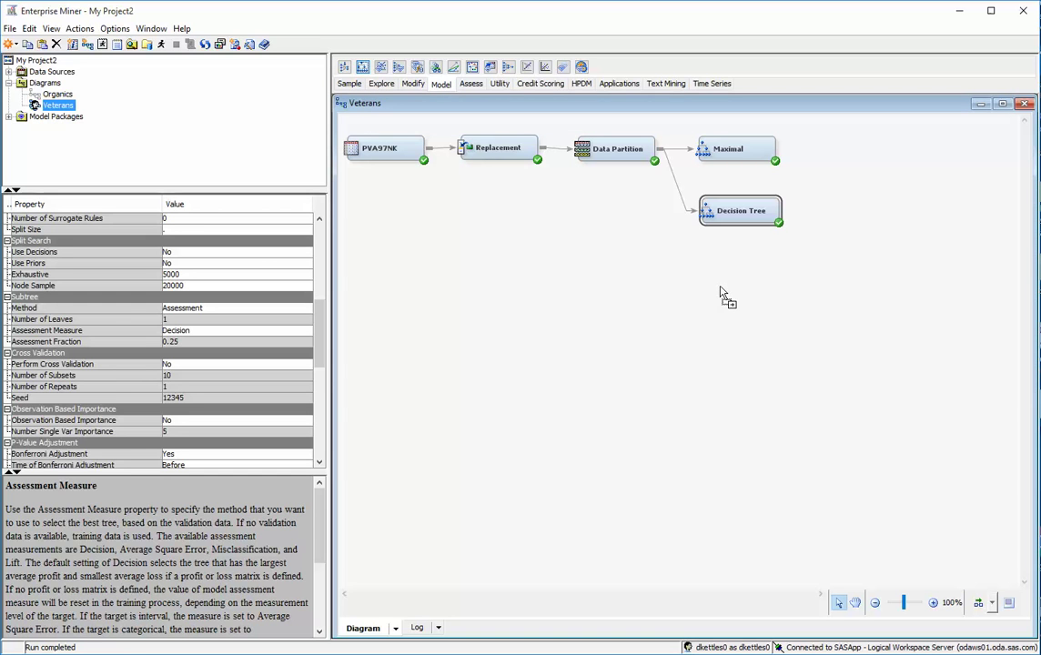
- Paste a third Decision Tree node and connect Data Partition to it
key("ctrl+v")
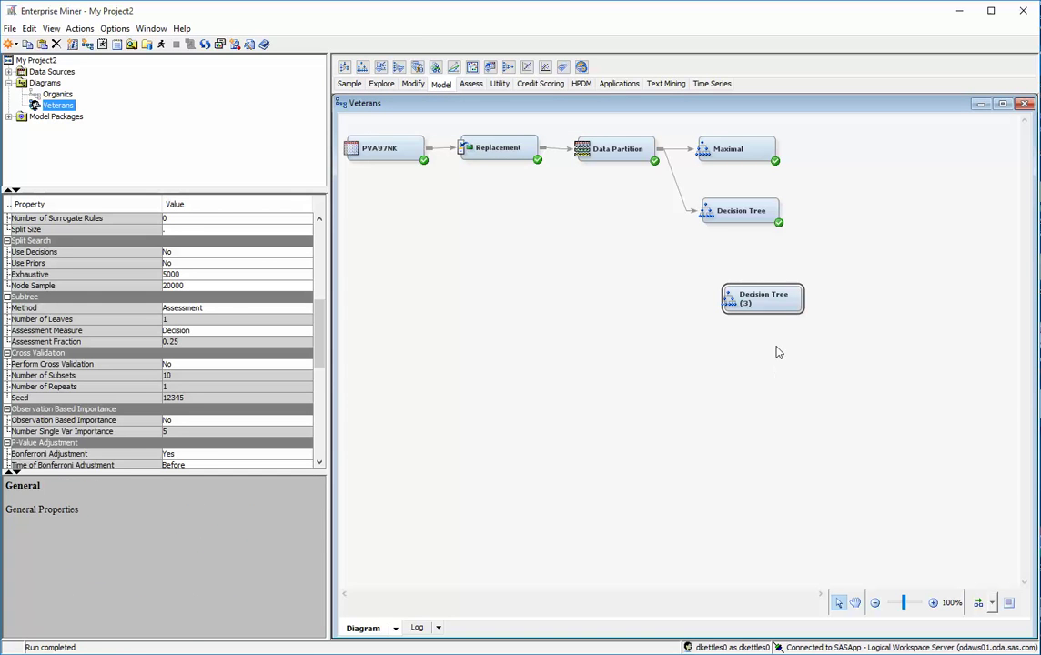
left_click(654, 145)
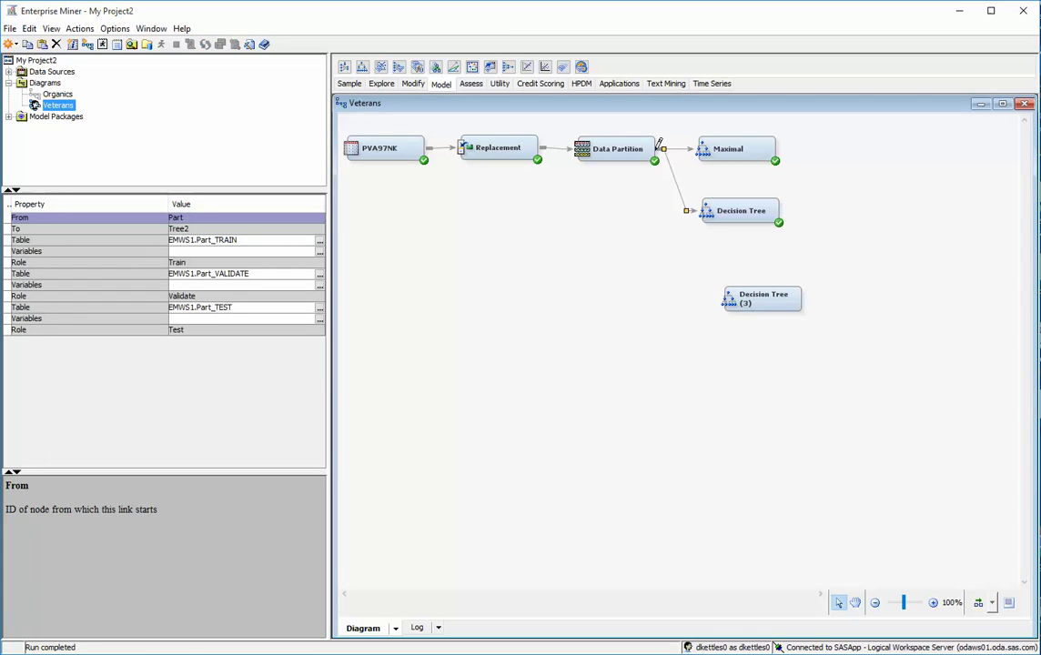
left_click_drag(654, 145, 763, 300)
- Rename the new tree node to 'Probability' and show its Assessment Measure choices
right_click(767, 301)
left_click(804, 465)
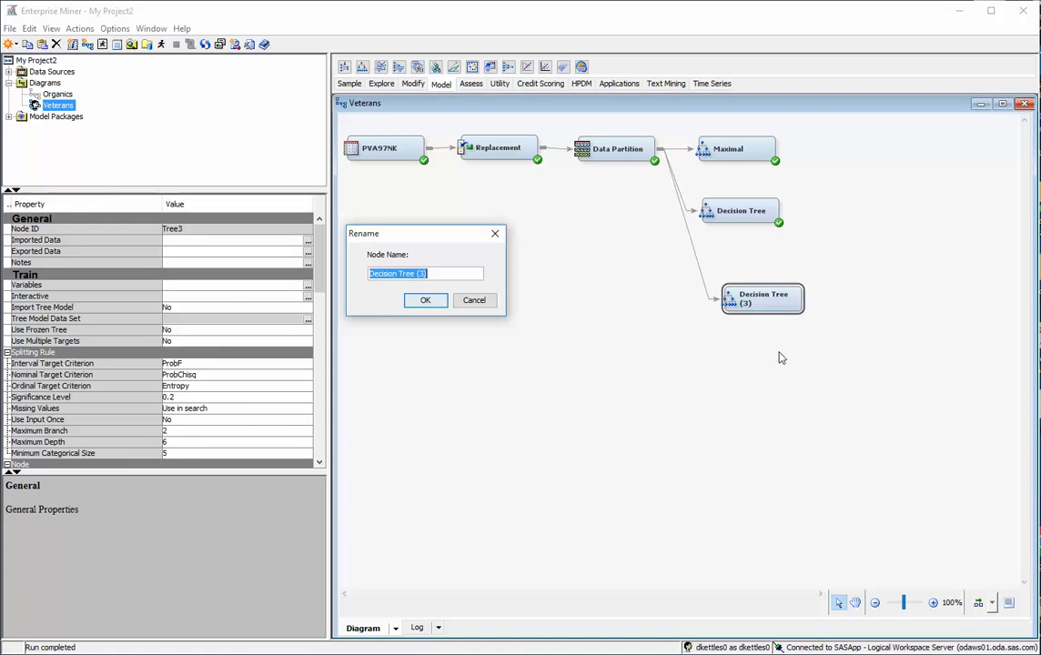
type("Probability")
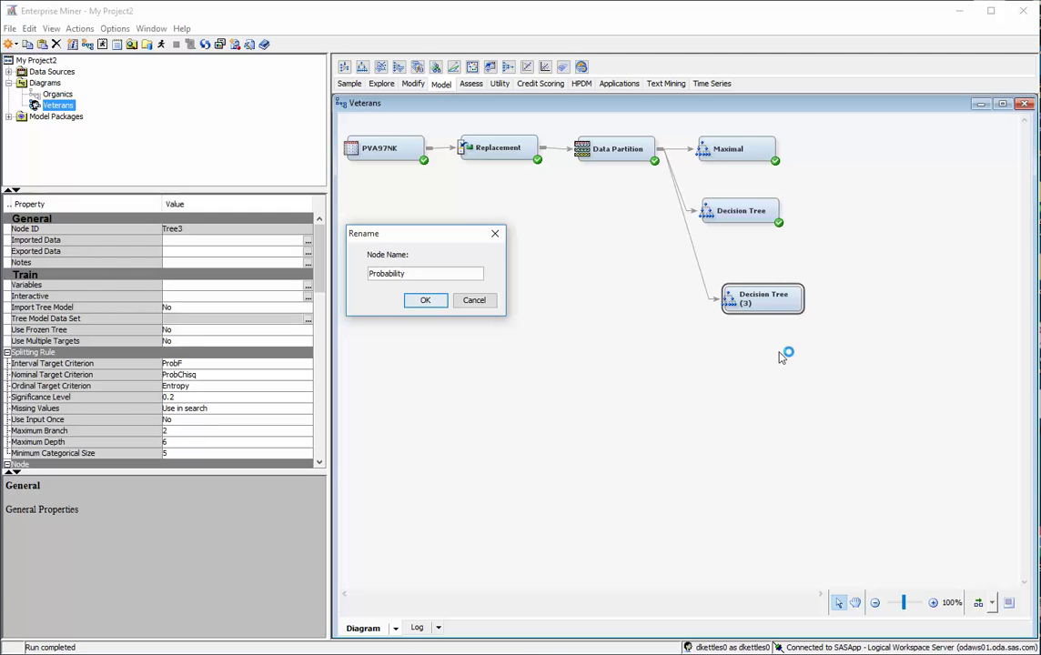
left_click(426, 300)
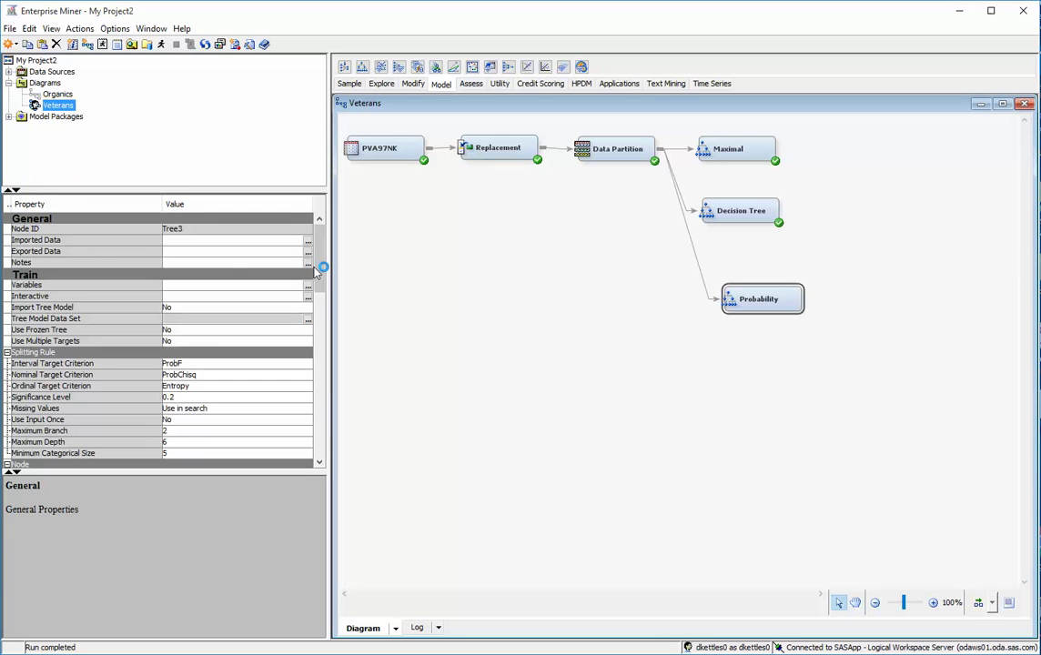
left_click_drag(319, 259, 318, 330)
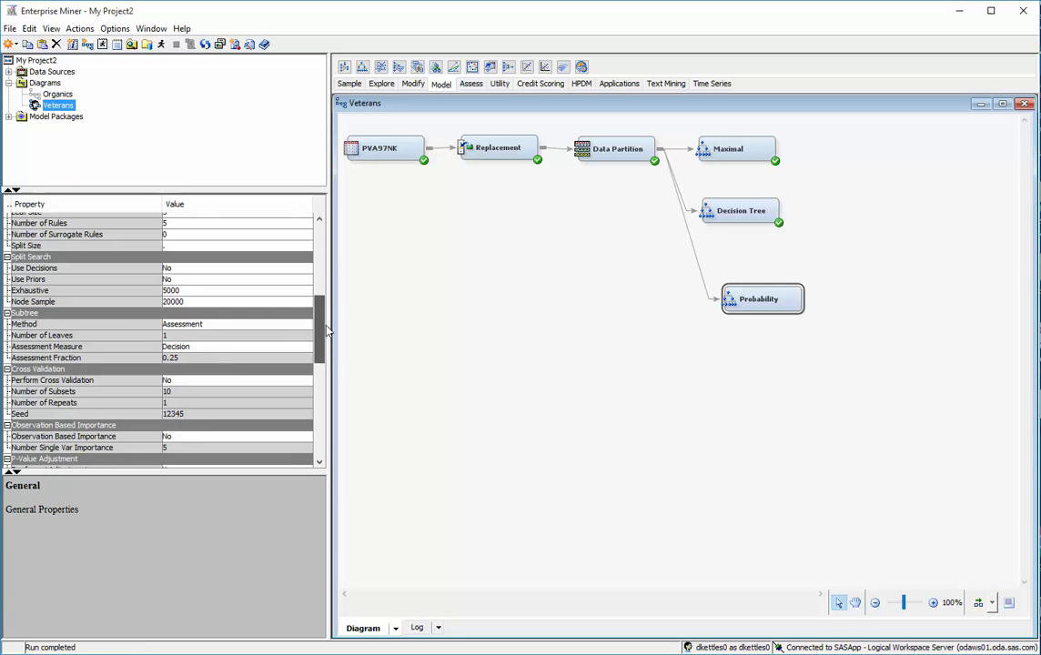
left_click(213, 347)
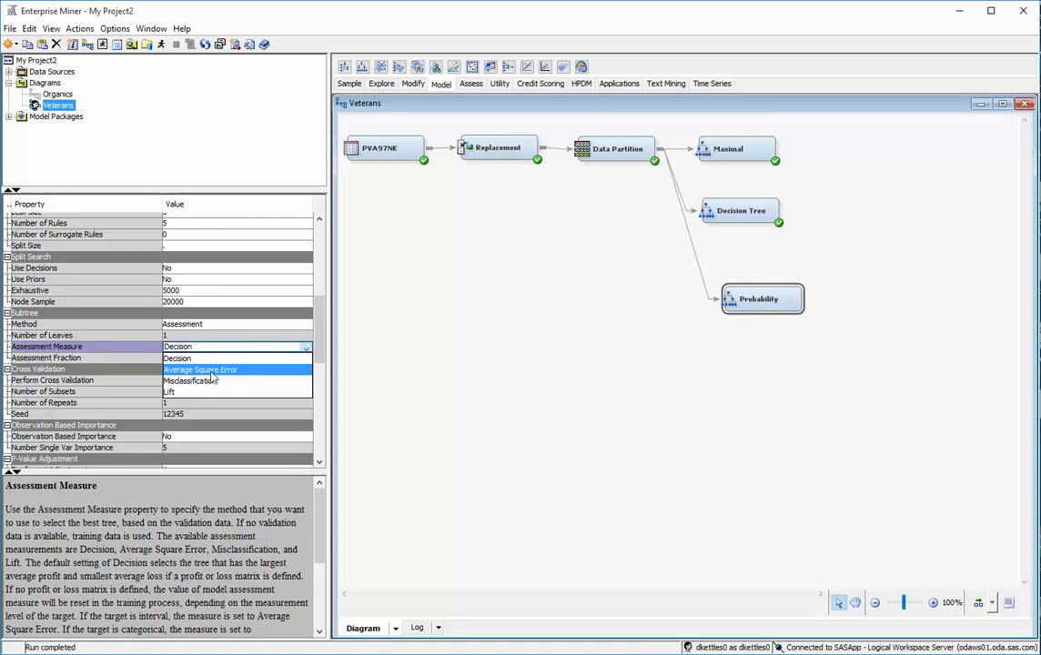
- Set Probability's Assessment Measure to Average Square Error and move the node beneath Decision Tree
left_click(216, 370)
left_click_drag(740, 298, 722, 266)
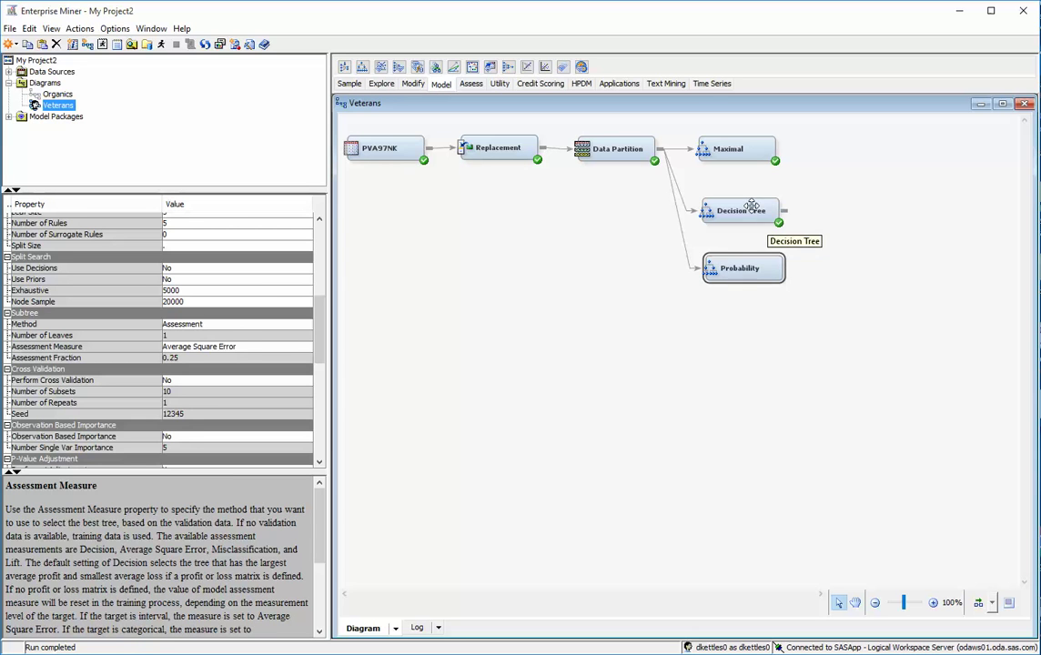
left_click(743, 268)
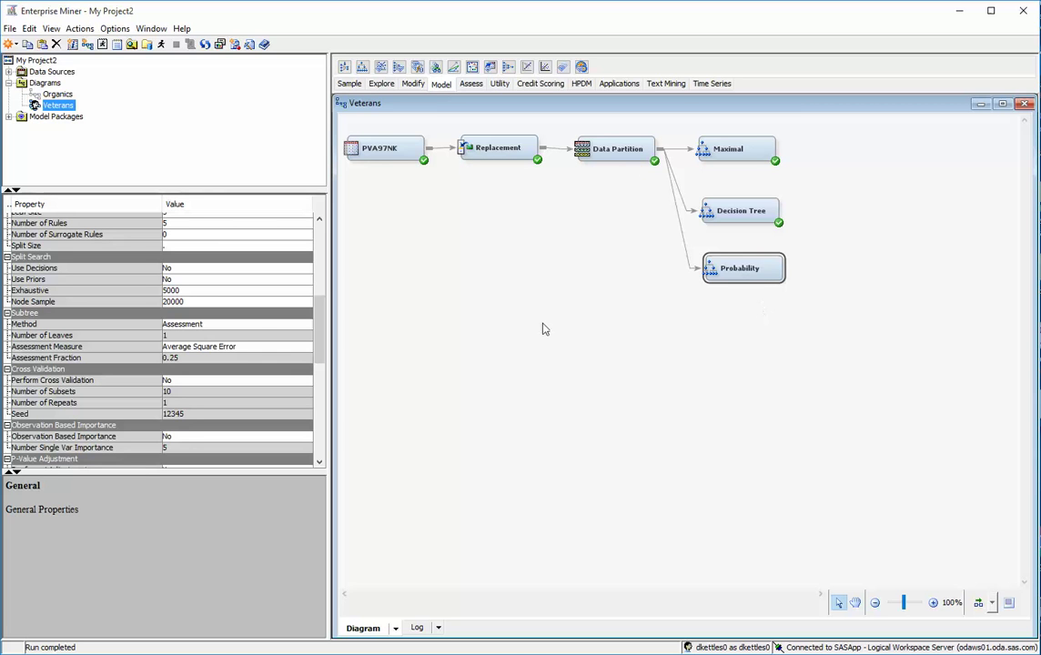
- Run the path through the Probability node, confirm it, and open its Results window
right_click(733, 266)
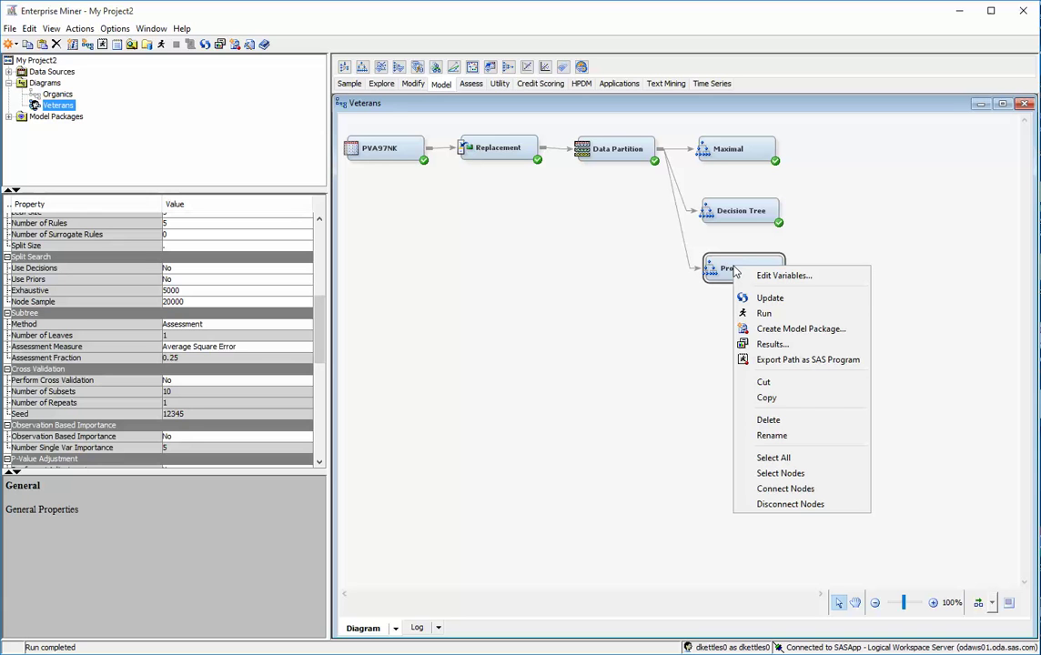
left_click(765, 314)
left_click(656, 398)
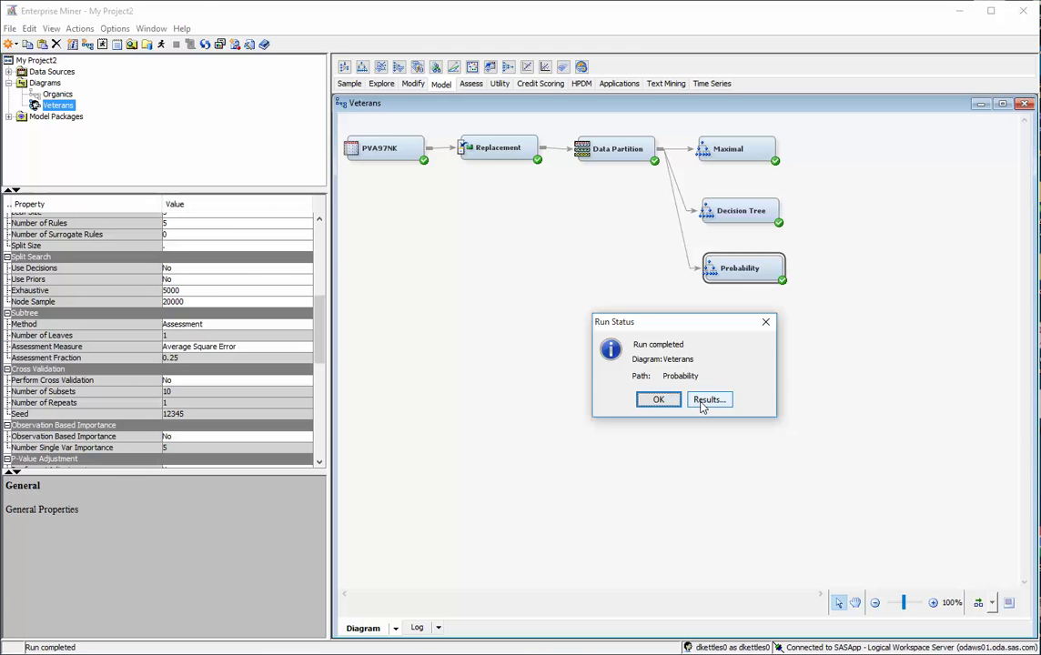
left_click(705, 401)
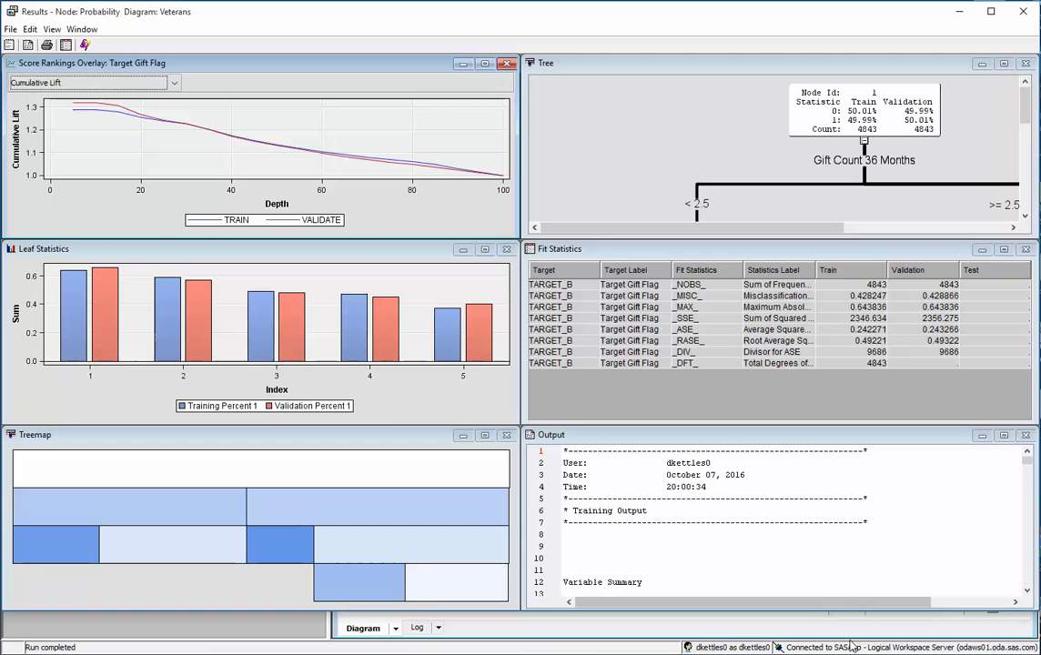
left_click(1004, 64)
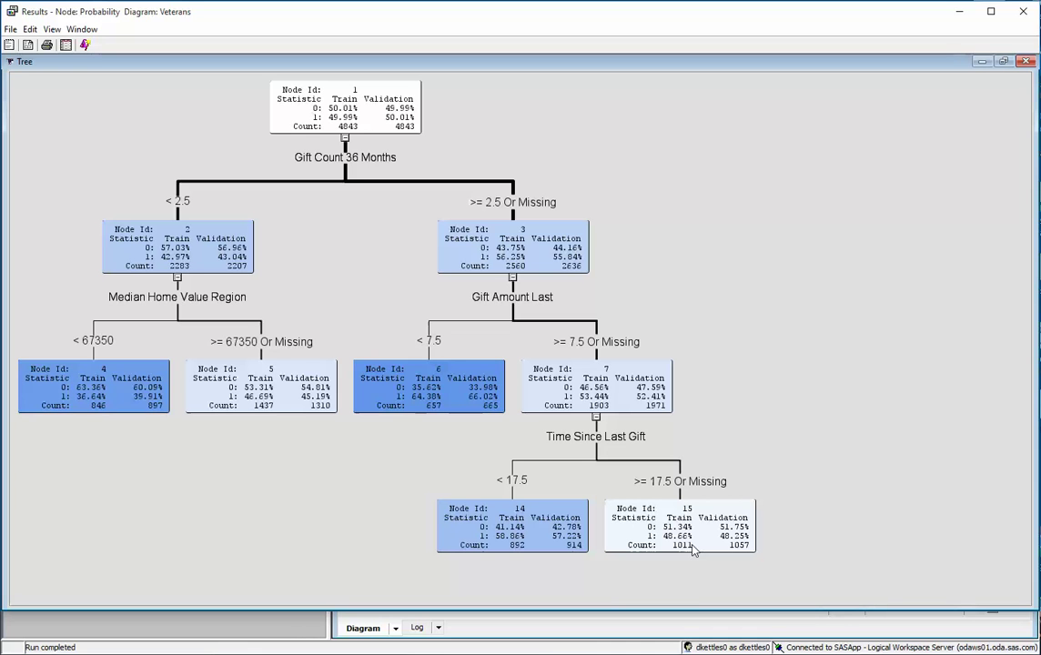
left_click(535, 542)
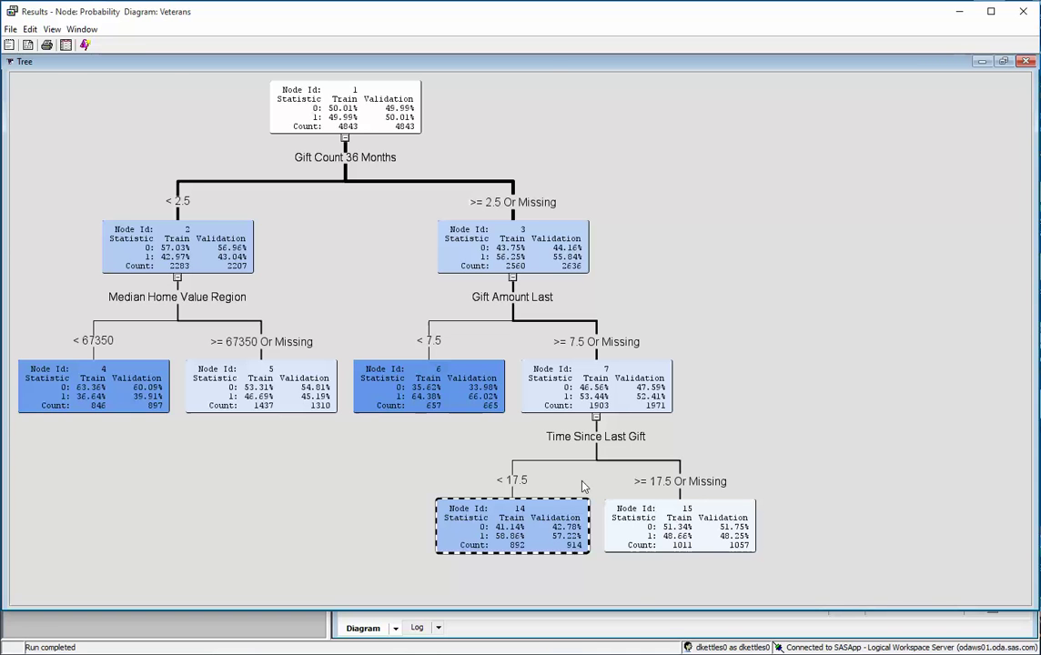
left_click(1003, 61)
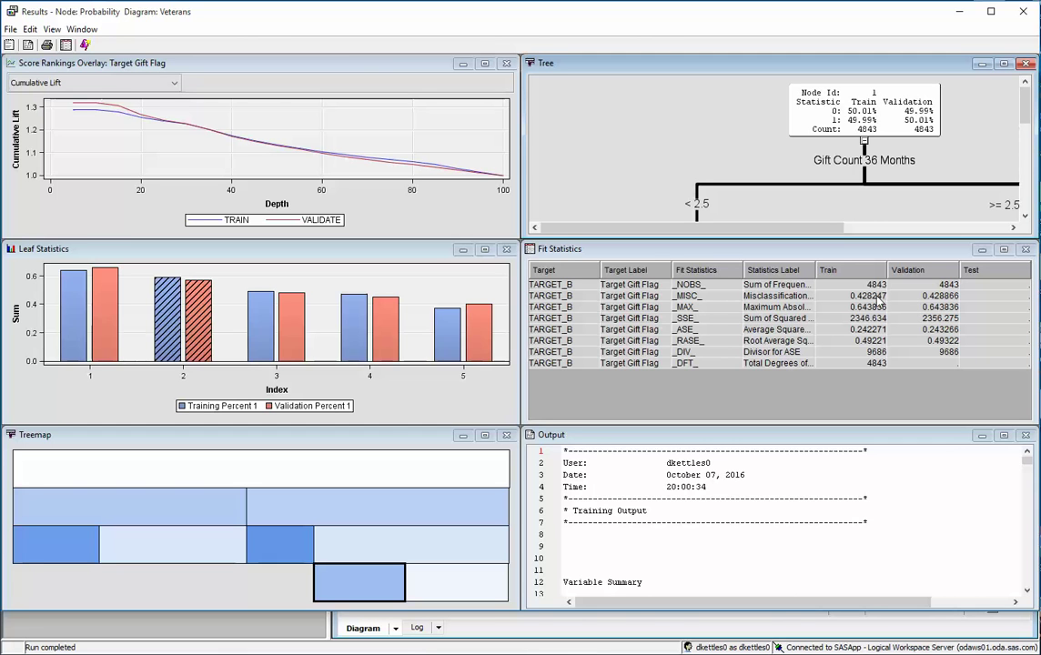
- Widen the Fit Statistics label column, scroll the Tree pane, and re-tile the Probability result panes
left_click(775, 272)
mouse_move(815, 270)
left_mouse_down()
mouse_move(860, 269)
mouse_move(829, 270)
left_mouse_up()
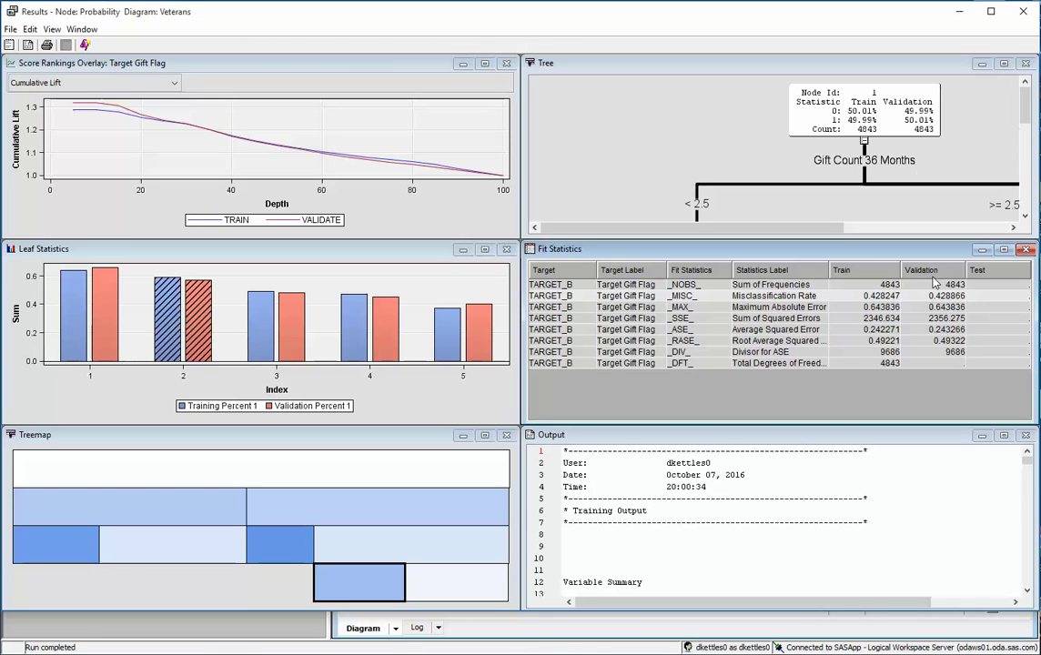
scroll(735, 164, "down", 1)
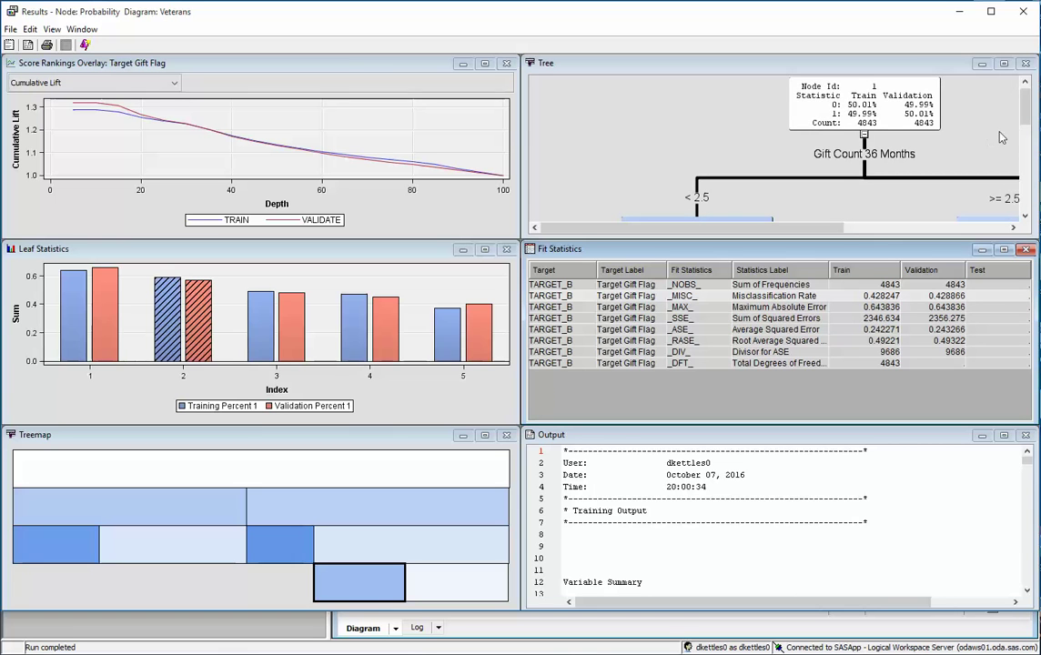
scroll(915, 100, "down", 3)
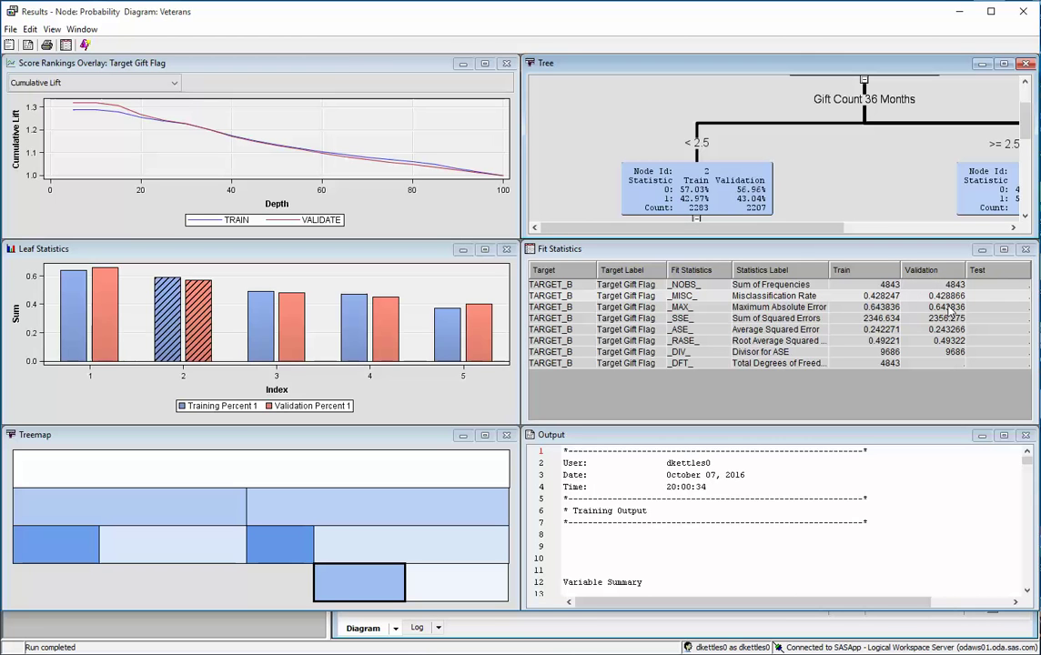
left_click_drag(1026, 119, 1025, 144)
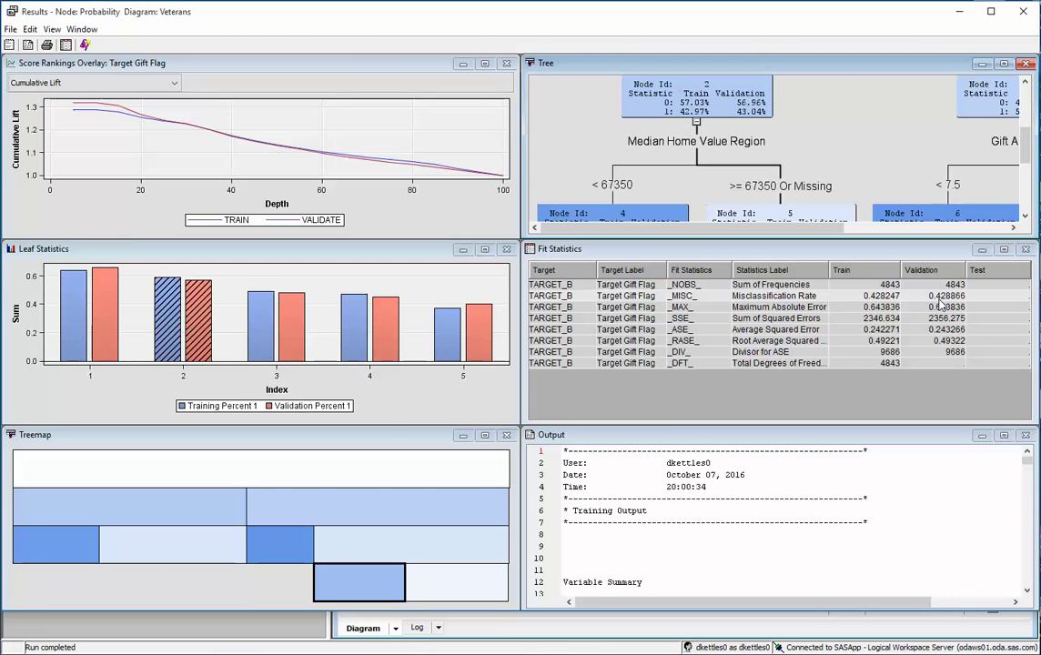
left_click(947, 326)
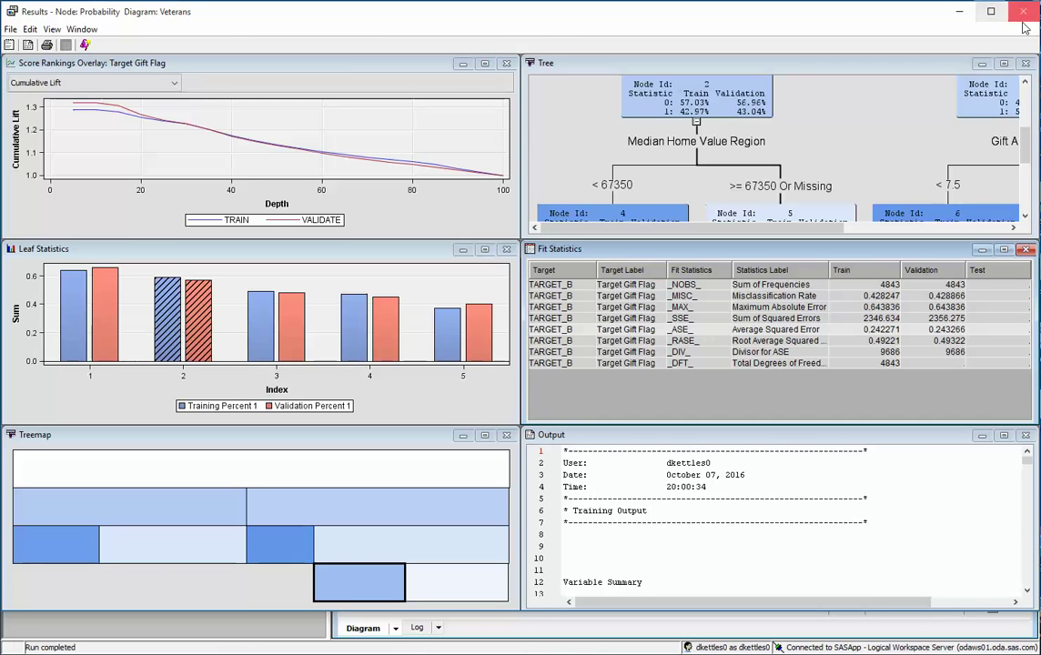
left_click(988, 13)
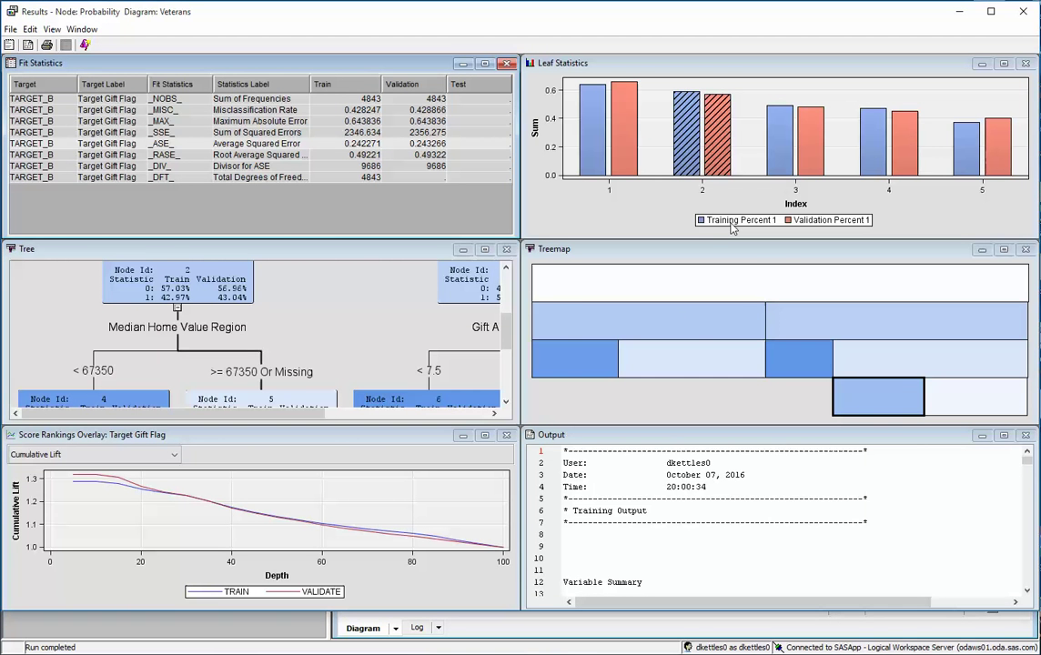
- Show the Subtree Assessment Plot from View > Model and enlarge its window
left_click(50, 30)
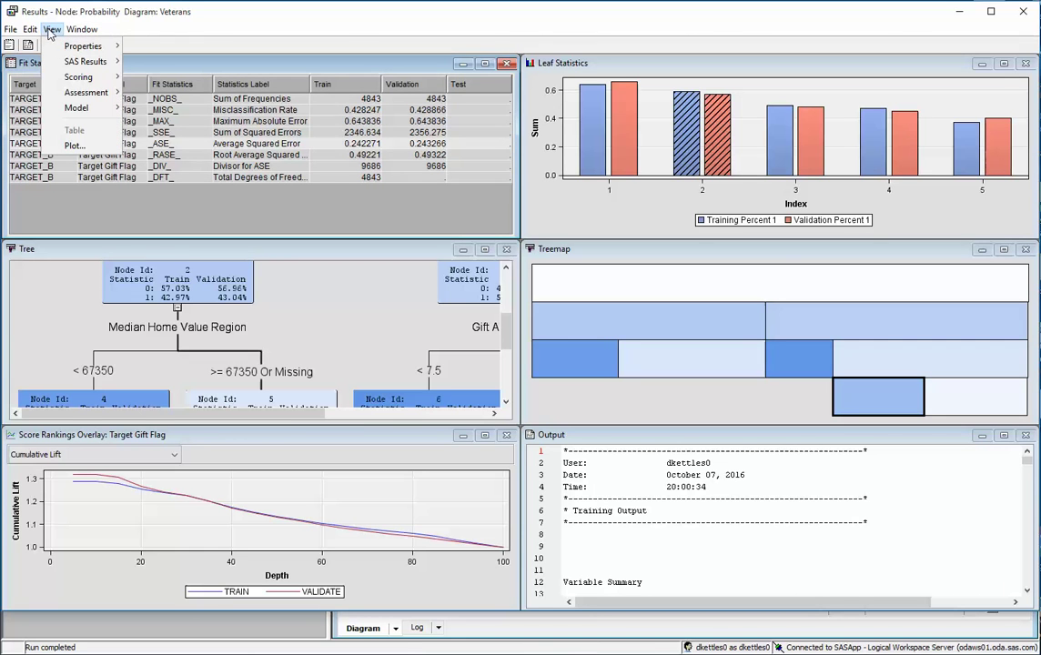
mouse_move(80, 109)
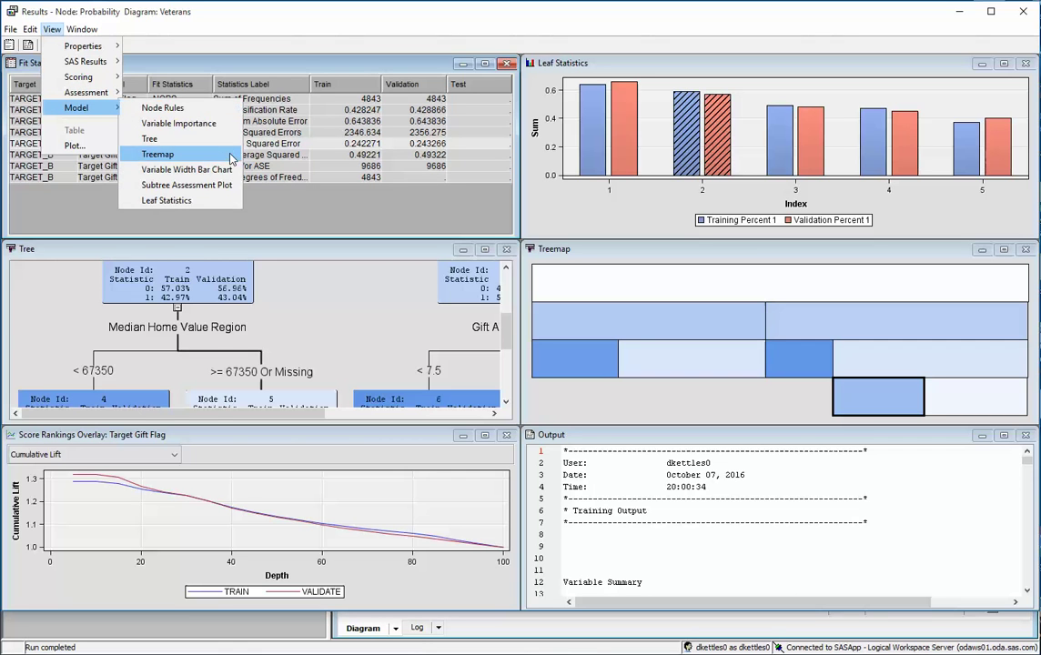
left_click(216, 185)
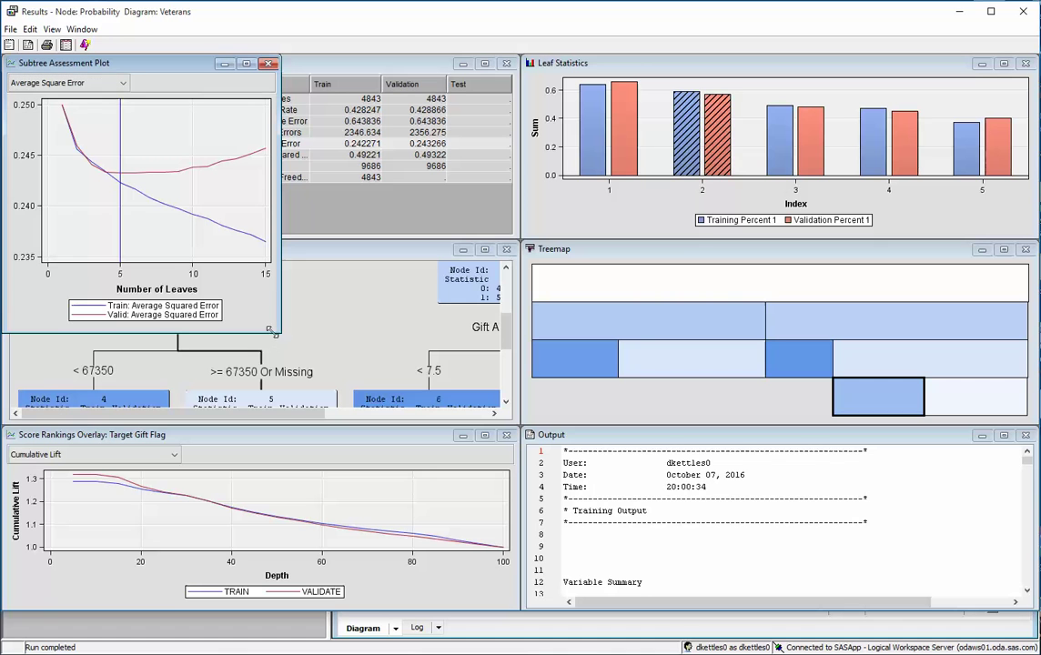
left_click_drag(279, 331, 718, 517)
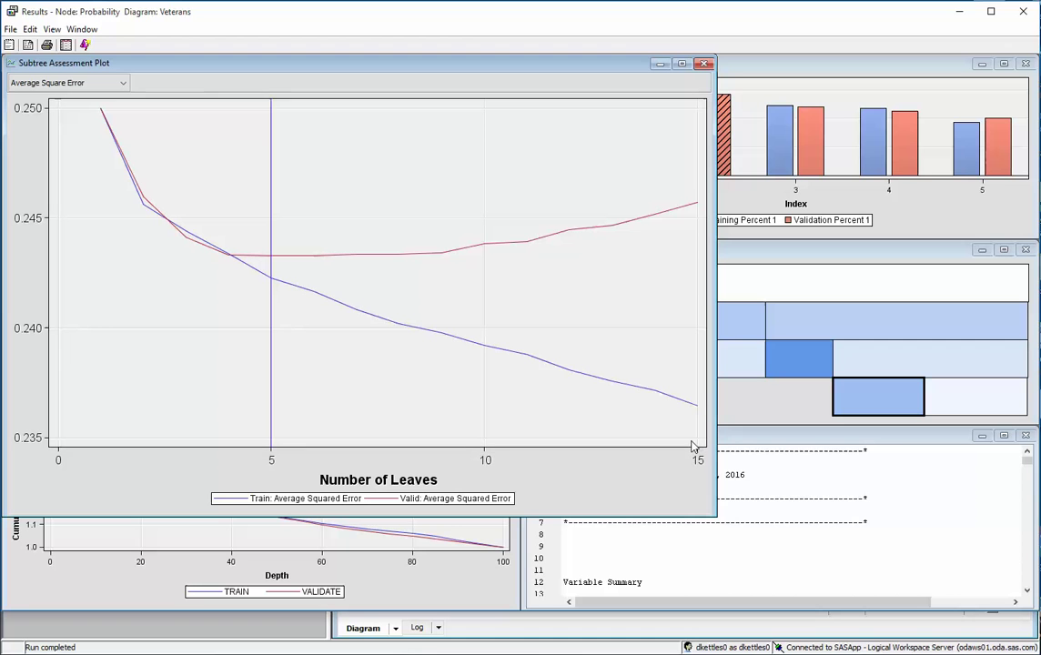
- Plot Misclassification Rate, reading about 0.4282 train and 0.4289 validation at 5 leaves
mouse_move(699, 413)
left_click(100, 83)
left_click(73, 109)
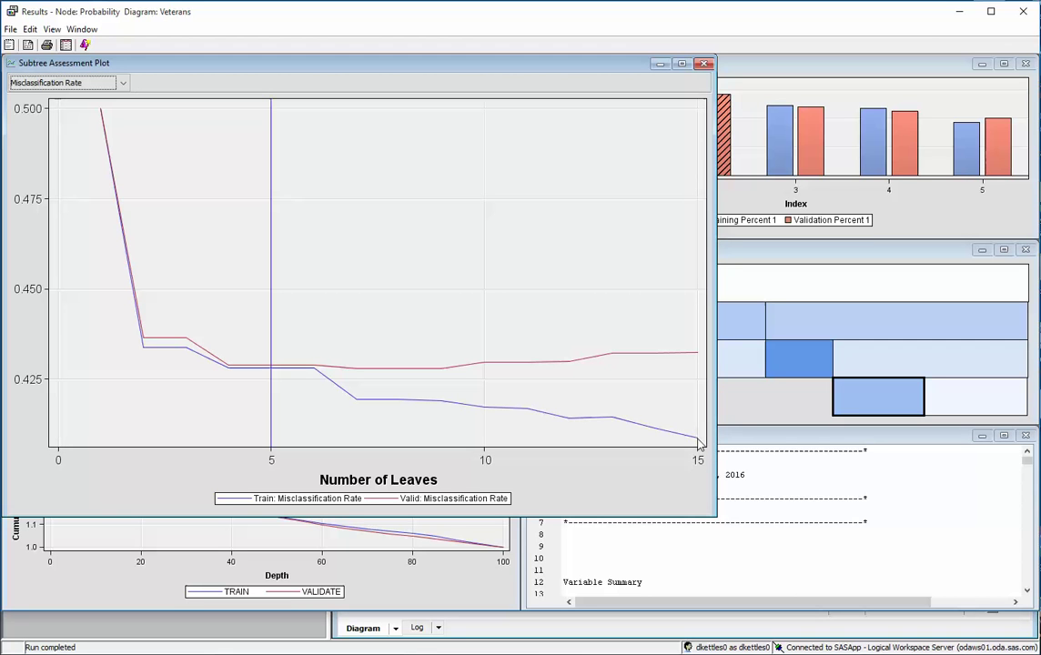
mouse_move(699, 443)
mouse_move(693, 357)
mouse_move(273, 374)
left_click(123, 84)
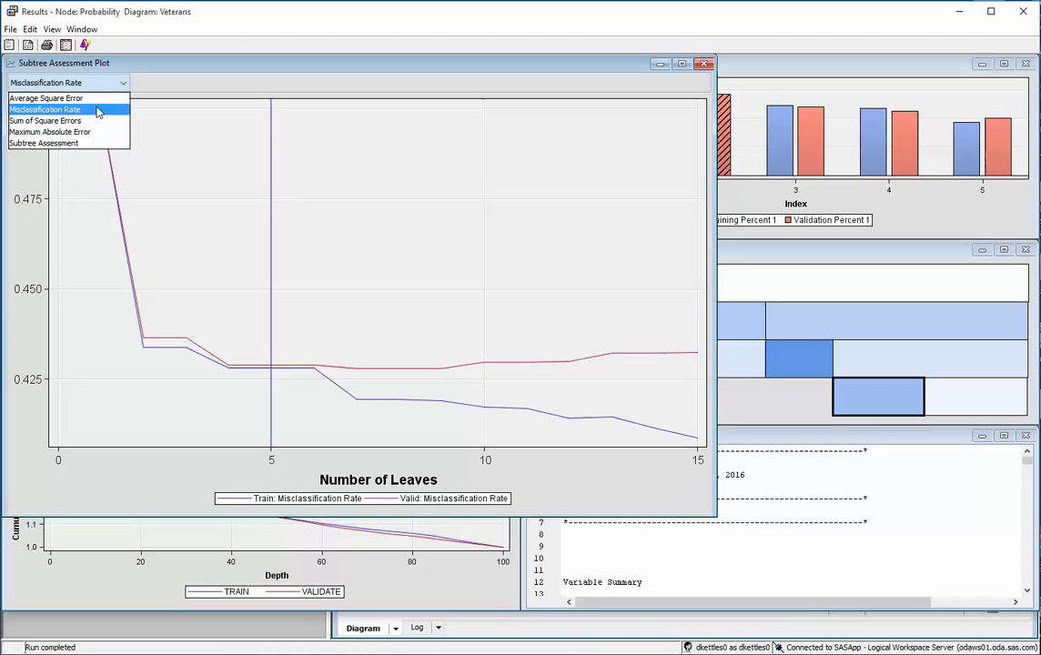
- Plot Average Square Error again, keeping the reference at 5 leaves, and read validation error 0.2433
left_click(99, 99)
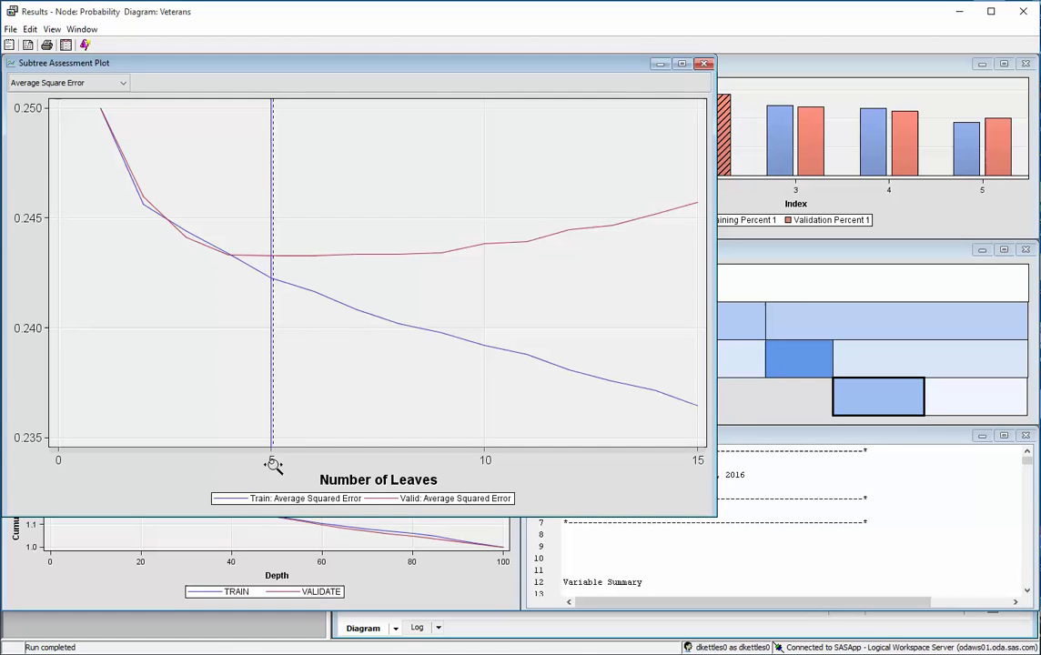
mouse_move(272, 466)
left_mouse_down()
mouse_move(252, 480)
mouse_move(273, 463)
left_mouse_up()
left_click_drag(272, 462, 272, 462)
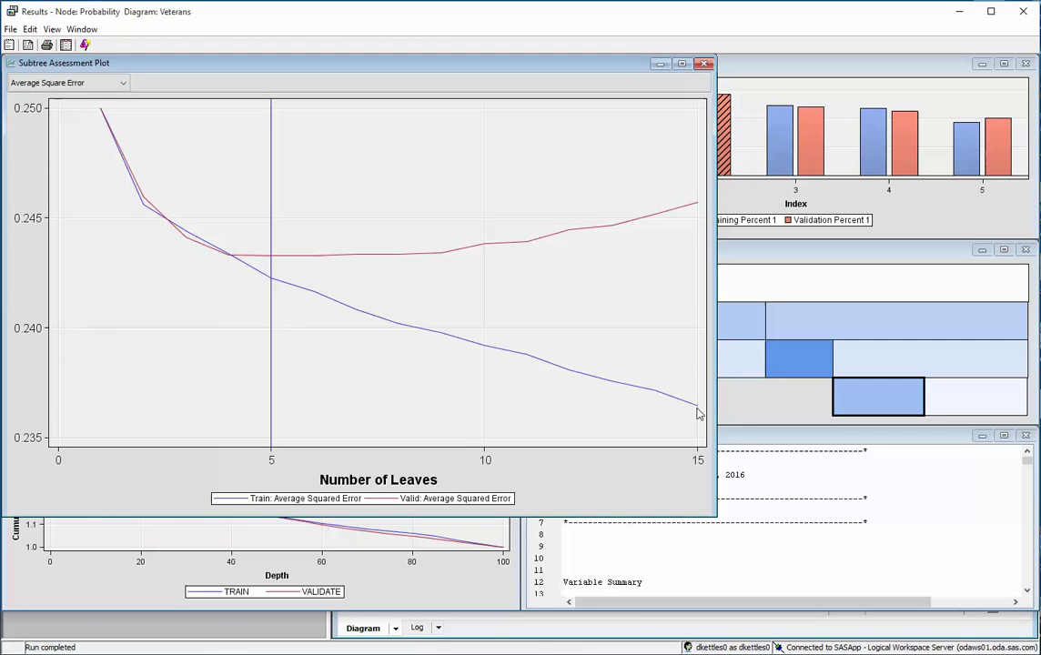
mouse_move(695, 412)
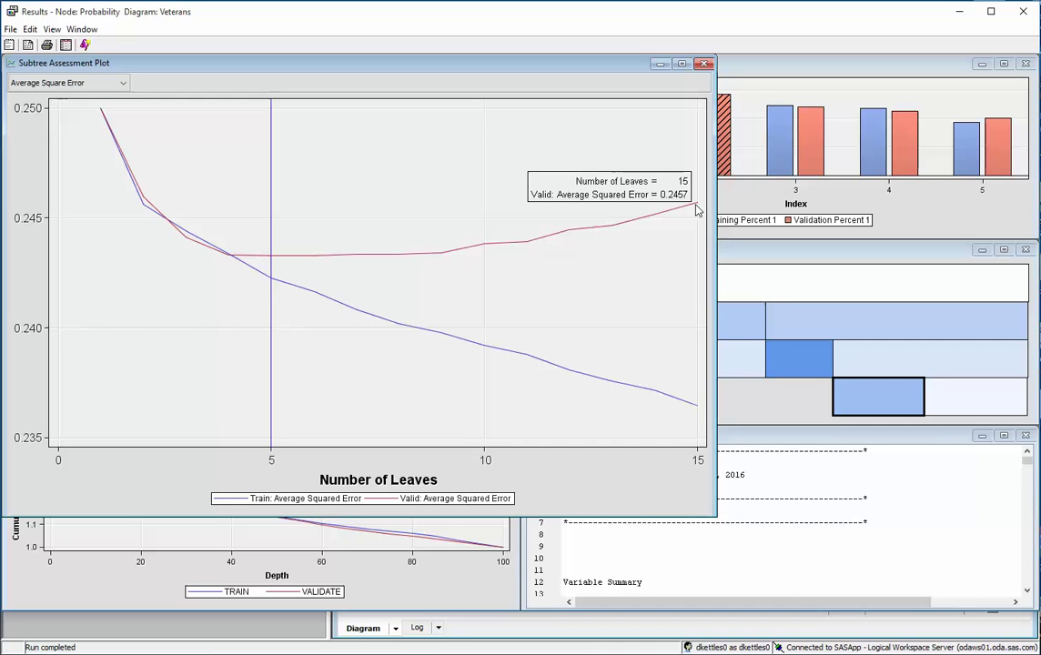
mouse_move(697, 209)
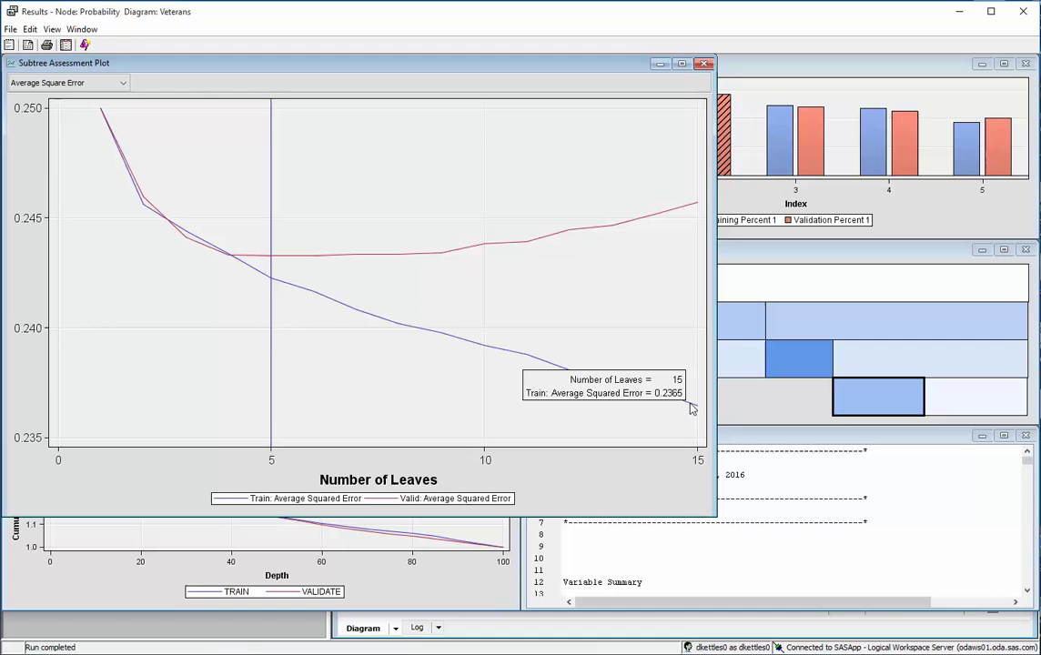
mouse_move(692, 209)
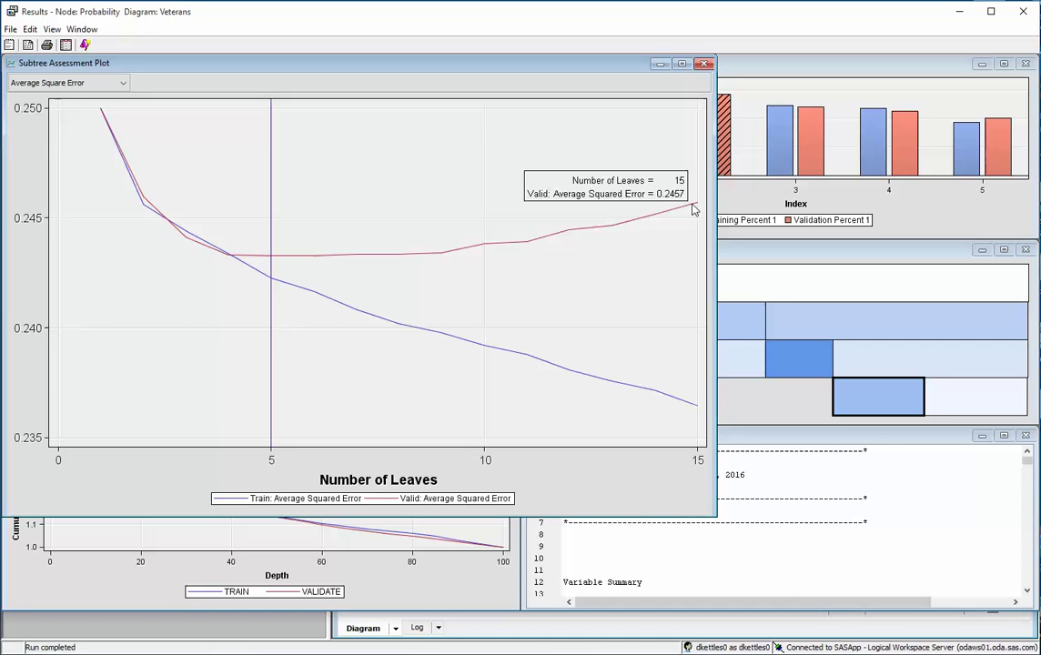
mouse_move(273, 312)
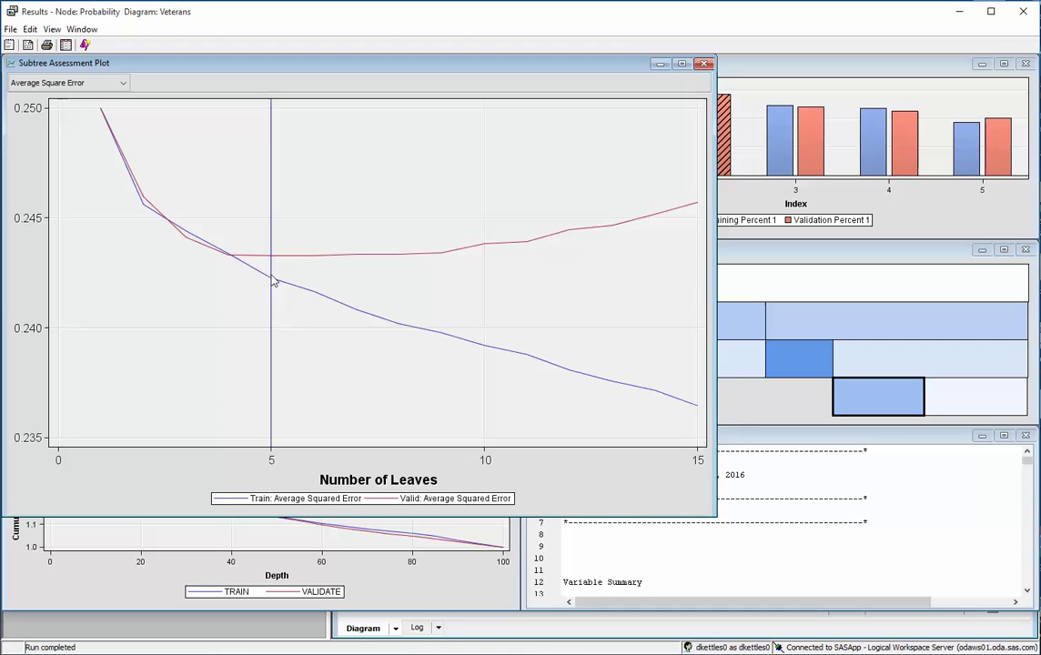
mouse_move(273, 260)
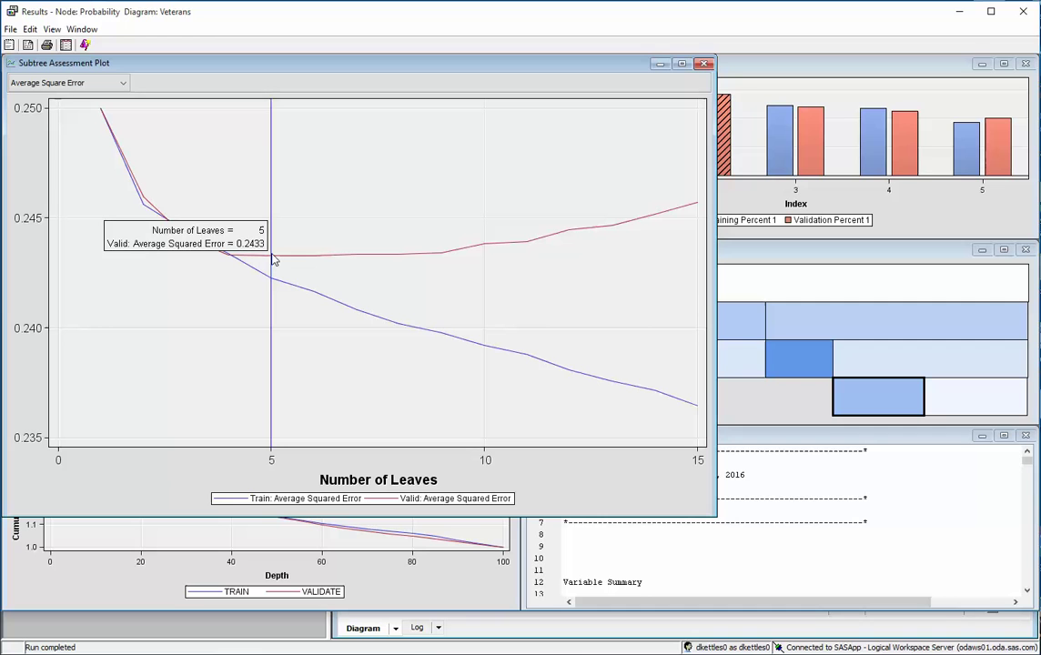